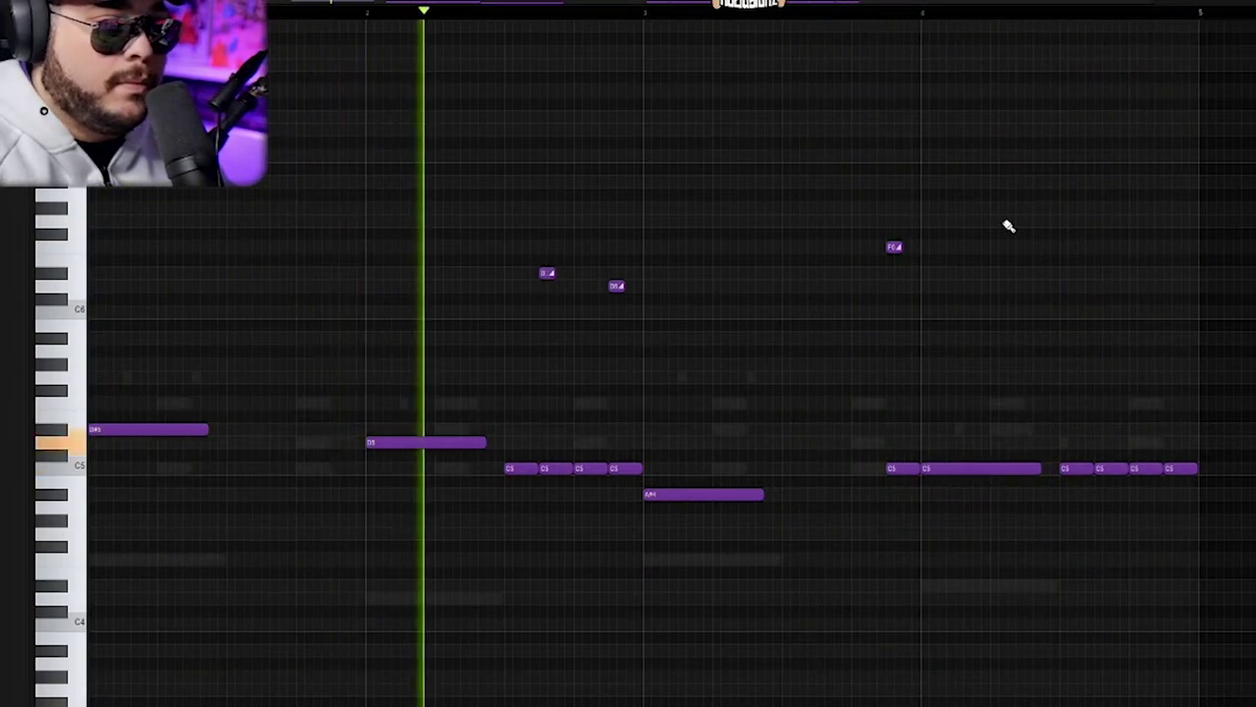
Add a short high G#6 slide note in bar 4 above the start of the last repeated C5 notes.
{"action": "left_click", "coordinate": [1063, 210]}
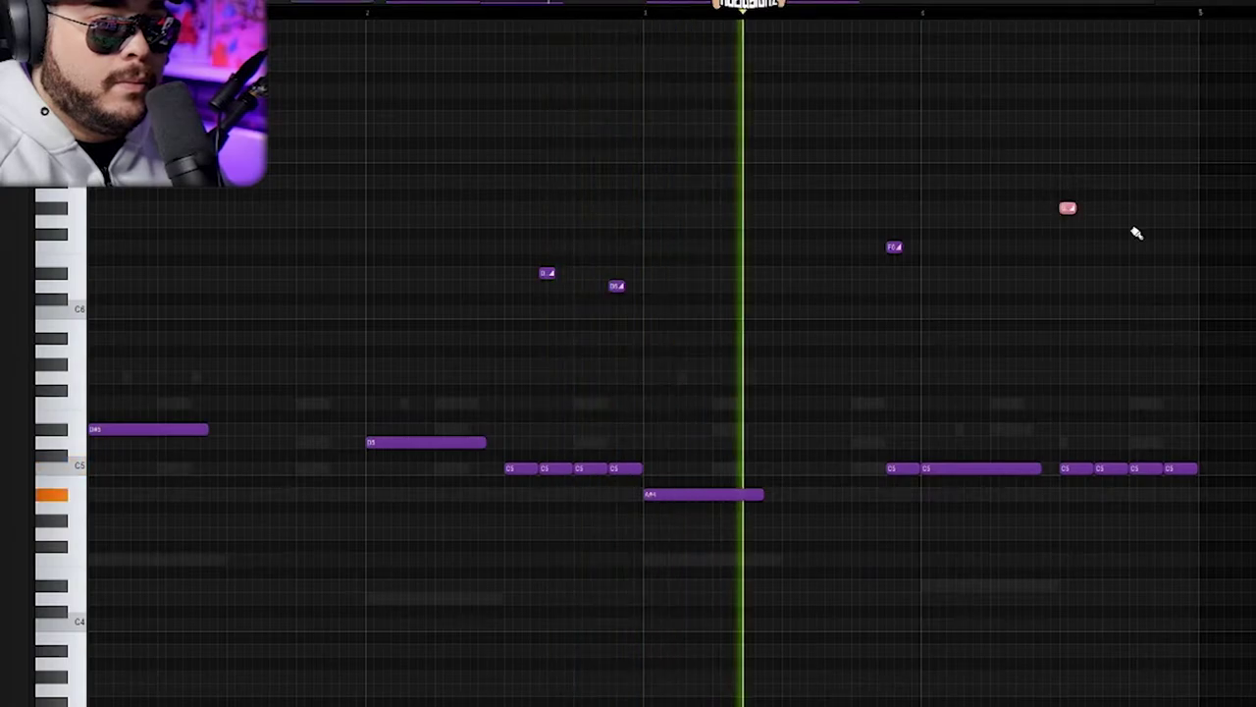
{"action": "left_click_drag", "start_coordinate": [1079, 213], "coordinate": [1102, 218]}
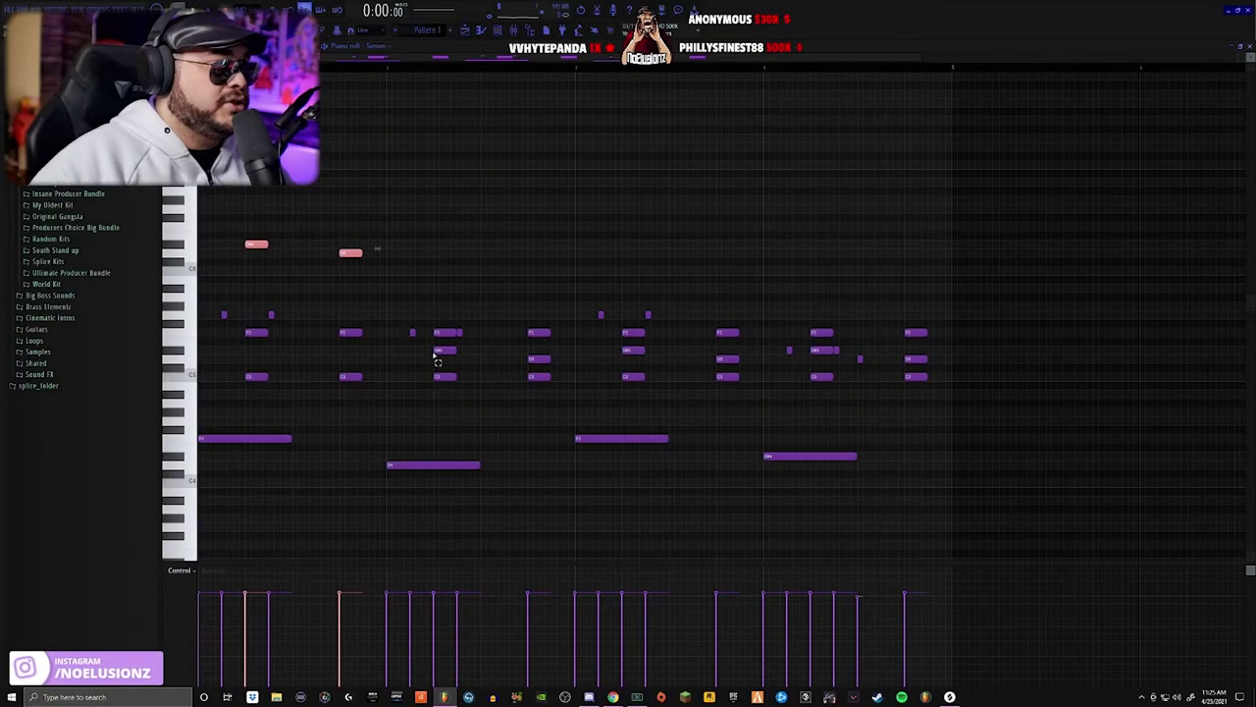
Raise the D#5 and D5 notes of the remaining chords by one octave and play the arrangement.
{"action": "left_click_drag", "start_coordinate": [421, 344], "coordinate": [743, 370]}
{"action": "key", "text": "ctrl+Up"}
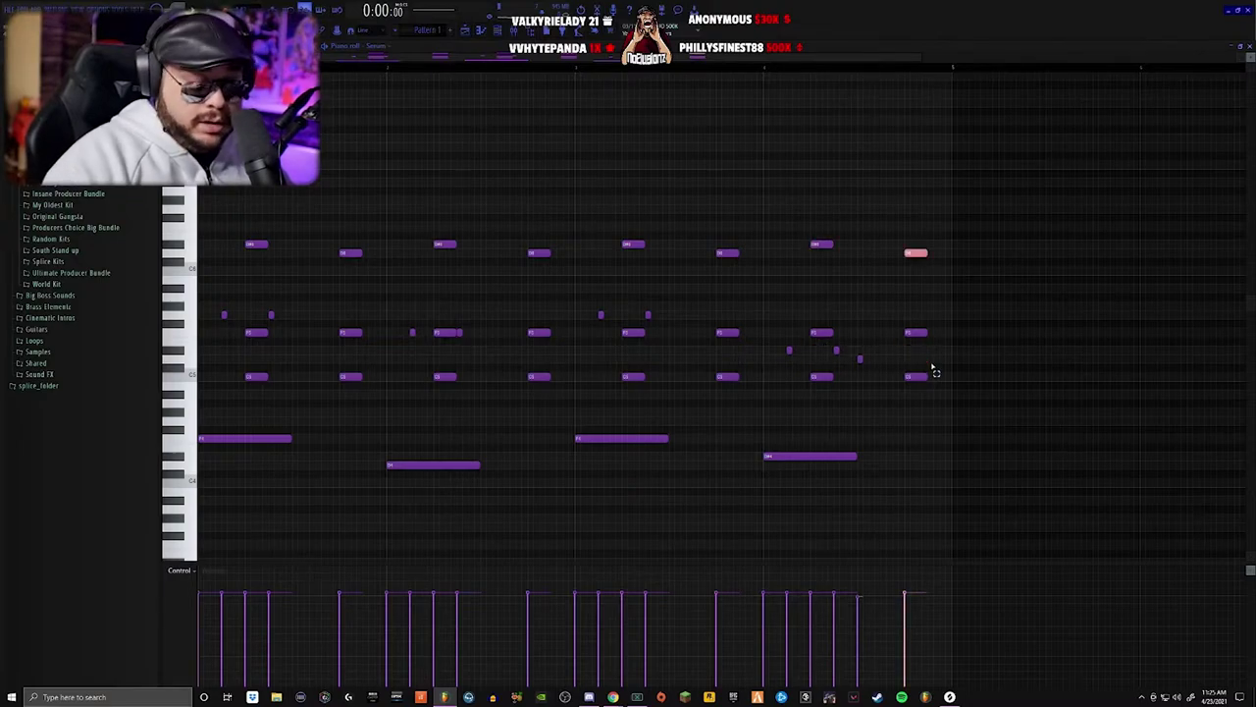
{"action": "left_click_drag", "start_coordinate": [964, 284], "coordinate": [252, 151]}
{"action": "key", "text": "ctrl+a"}
{"action": "scroll", "coordinate": [943, 381], "scroll_direction": "up", "scroll_amount": 1}
{"action": "key", "text": "space"}
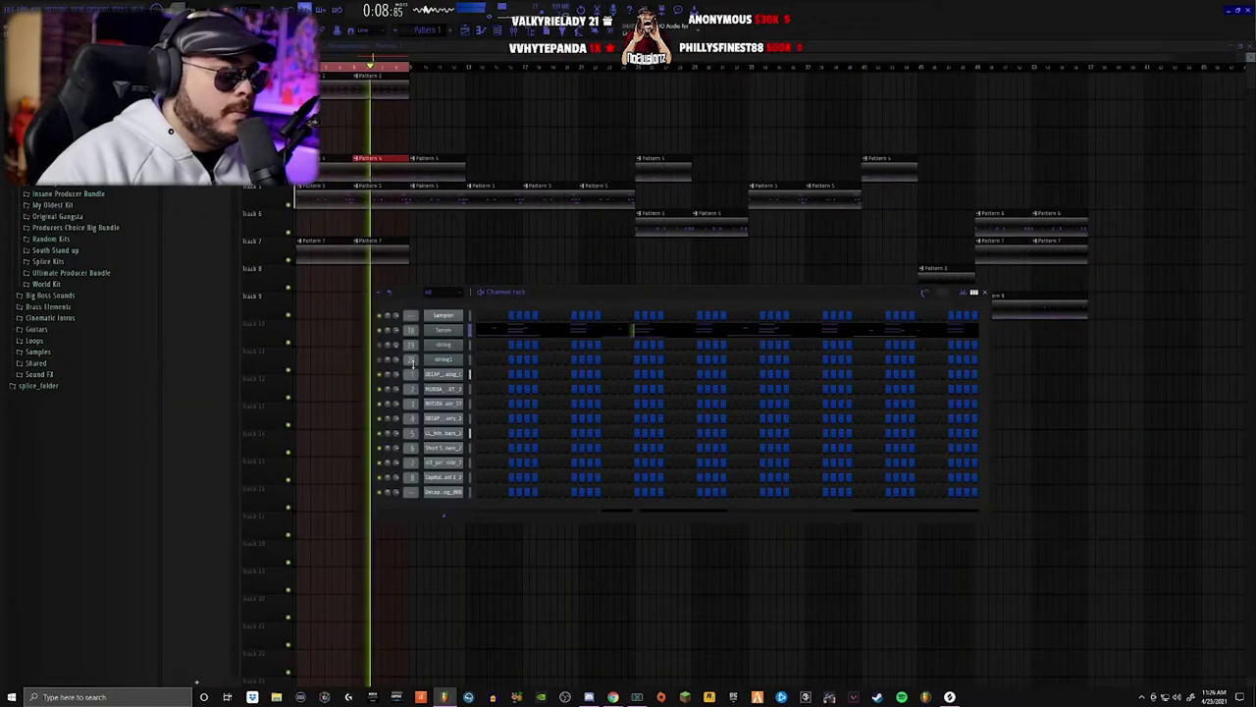
Examine the Serum channel's synth and its wrapper settings during playback, and close the plugin.
{"action": "left_click", "coordinate": [445, 335]}
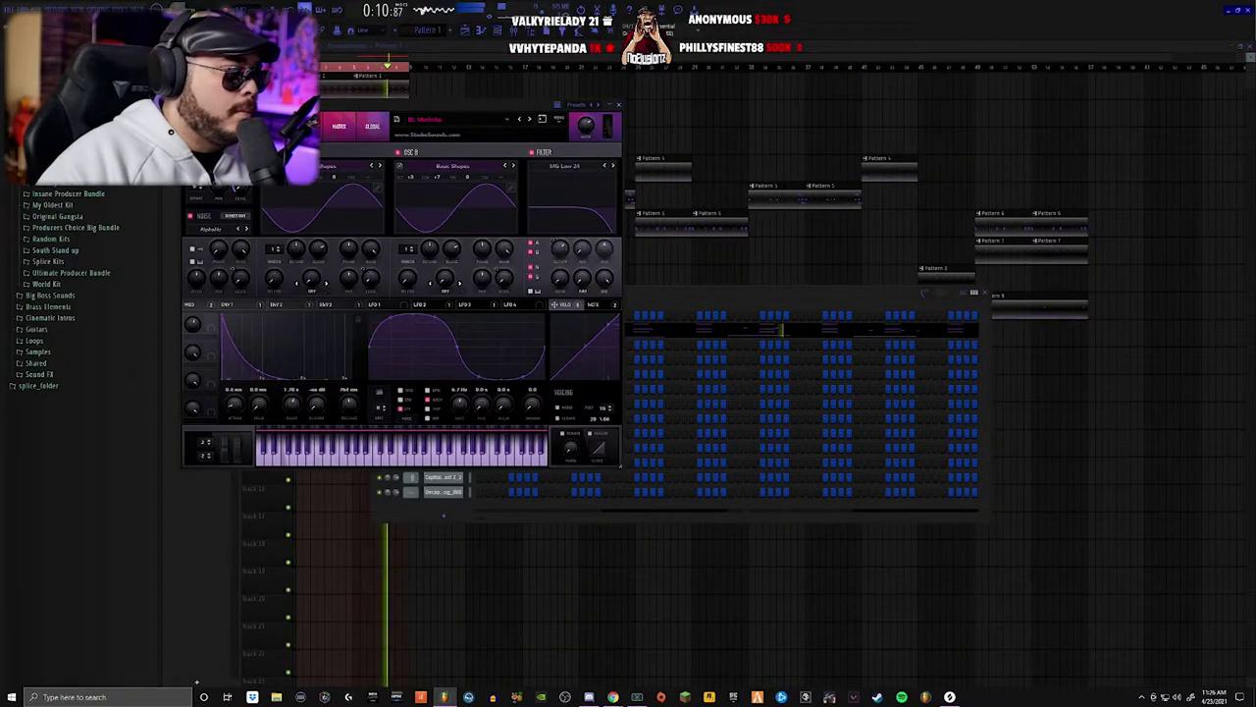
{"action": "key", "text": "Down"}
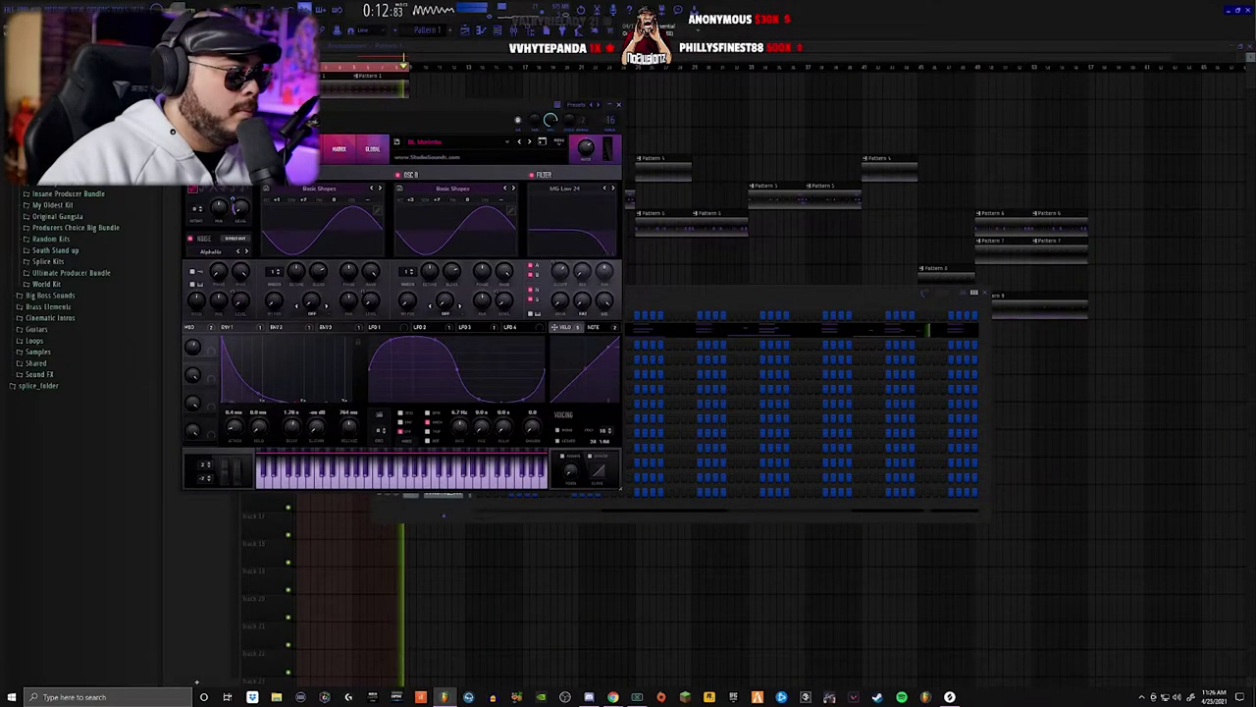
{"action": "key", "text": "Down"}
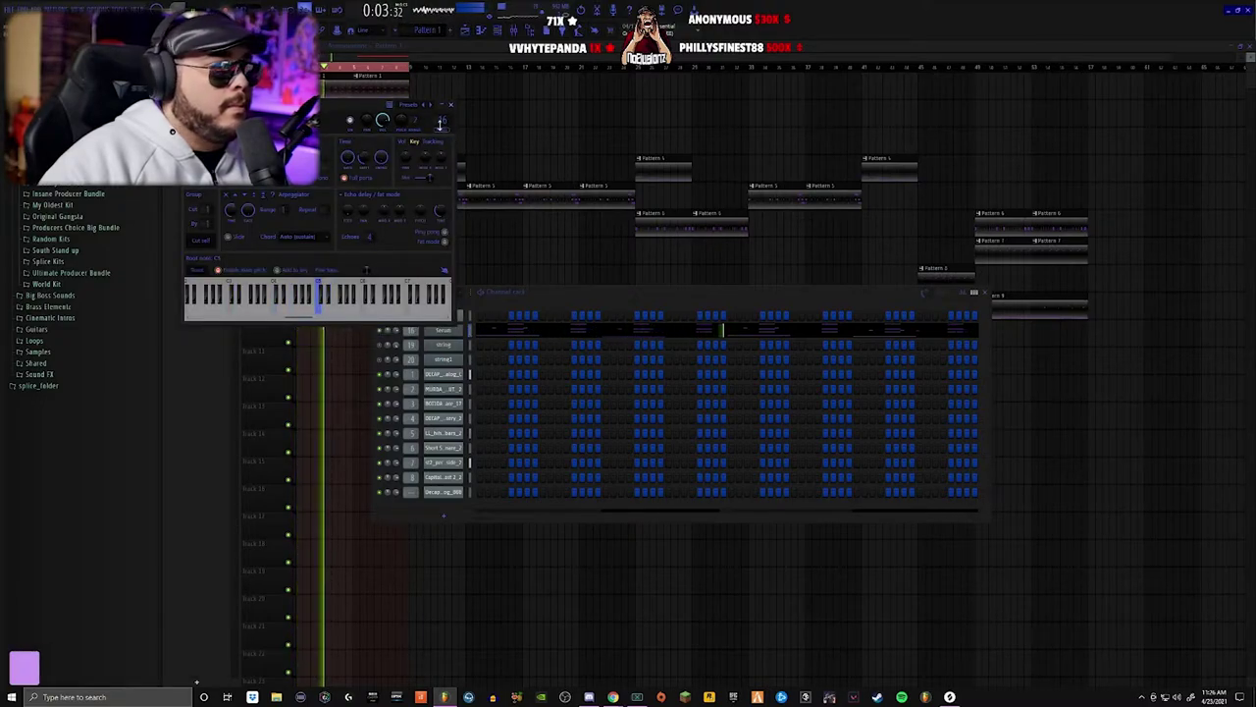
{"action": "left_click", "coordinate": [451, 104]}
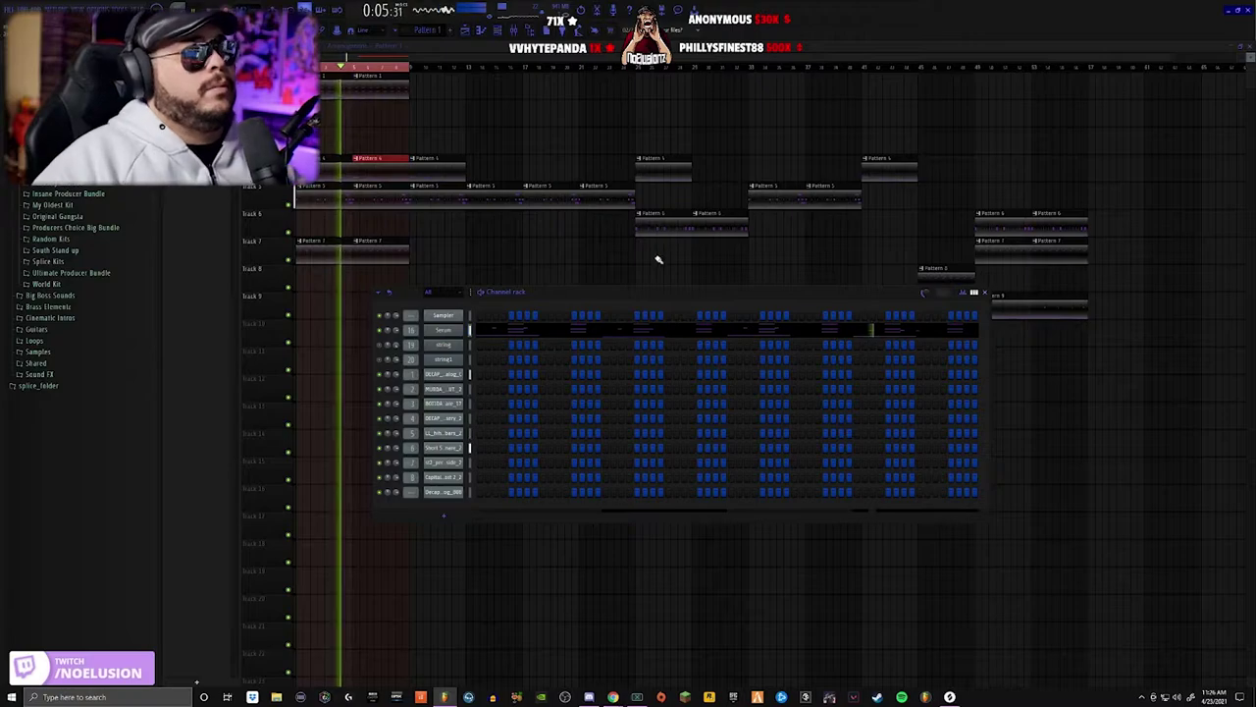
Lower the string1 mixer track's level slightly and load the Default mixer state on the adjacent strings track.
{"action": "key", "text": "F9"}
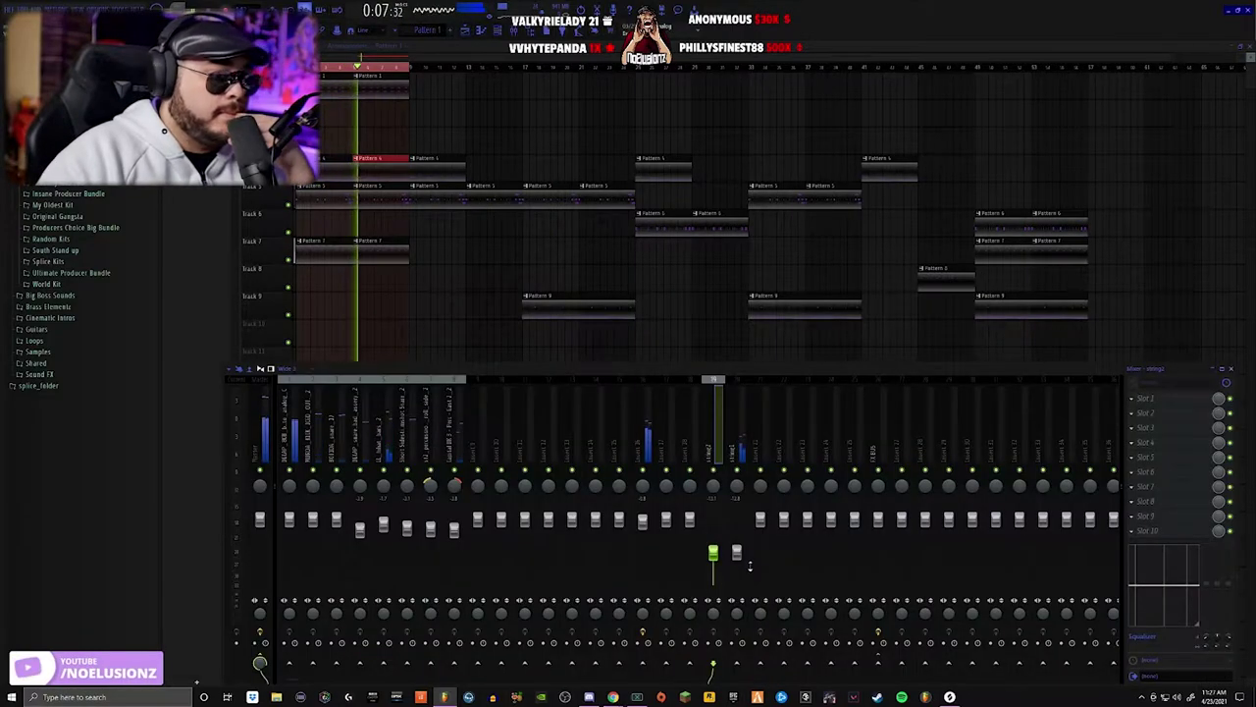
{"action": "left_click", "coordinate": [737, 554]}
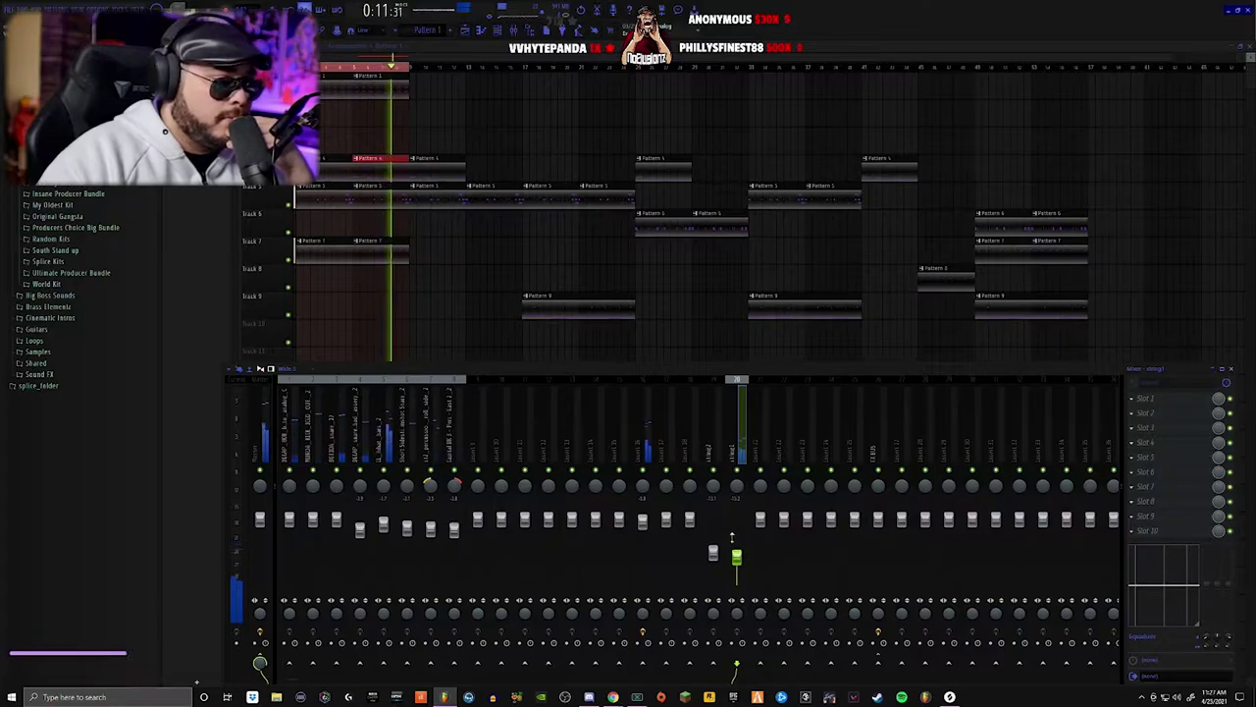
{"action": "right_click", "coordinate": [713, 424]}
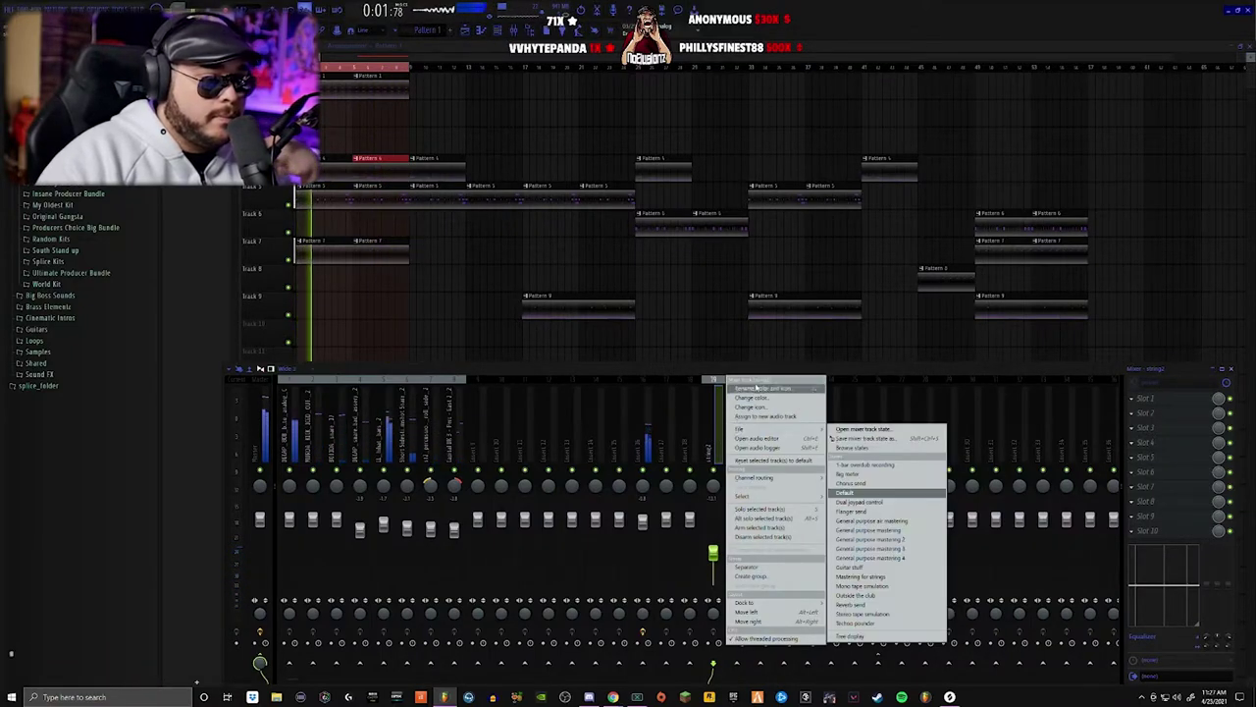
{"action": "mouse_move", "coordinate": [761, 480]}
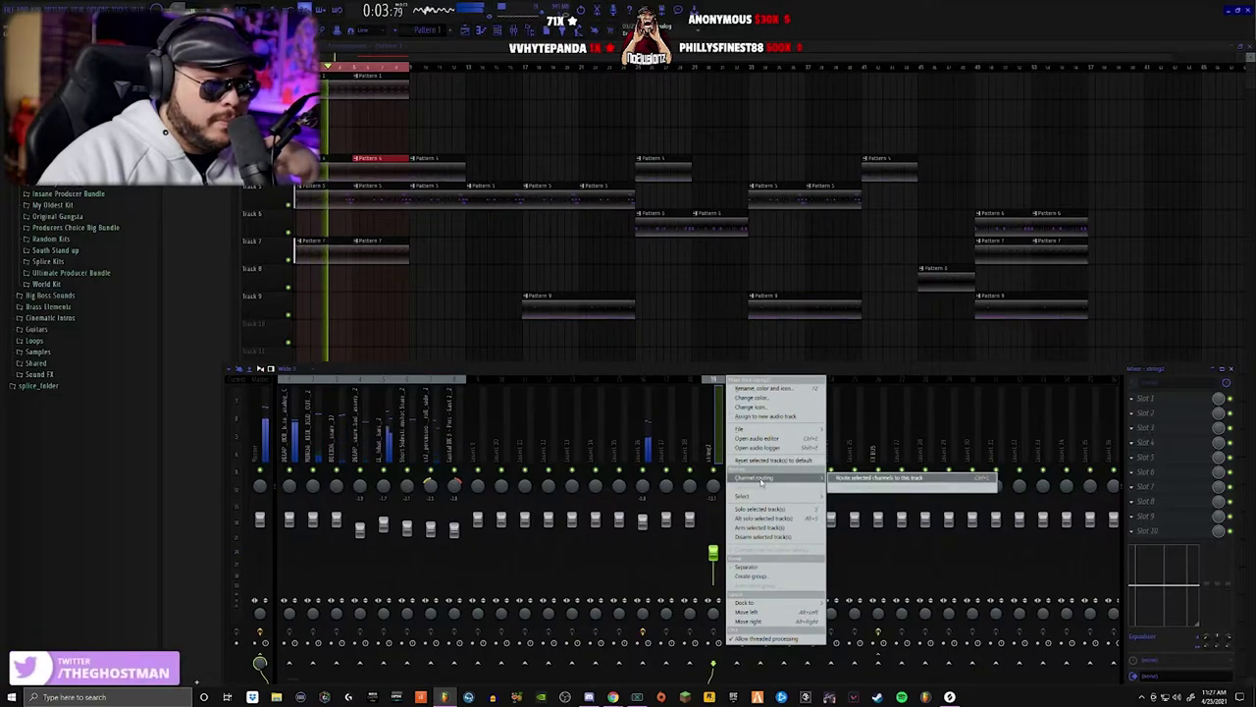
{"action": "mouse_move", "coordinate": [776, 429]}
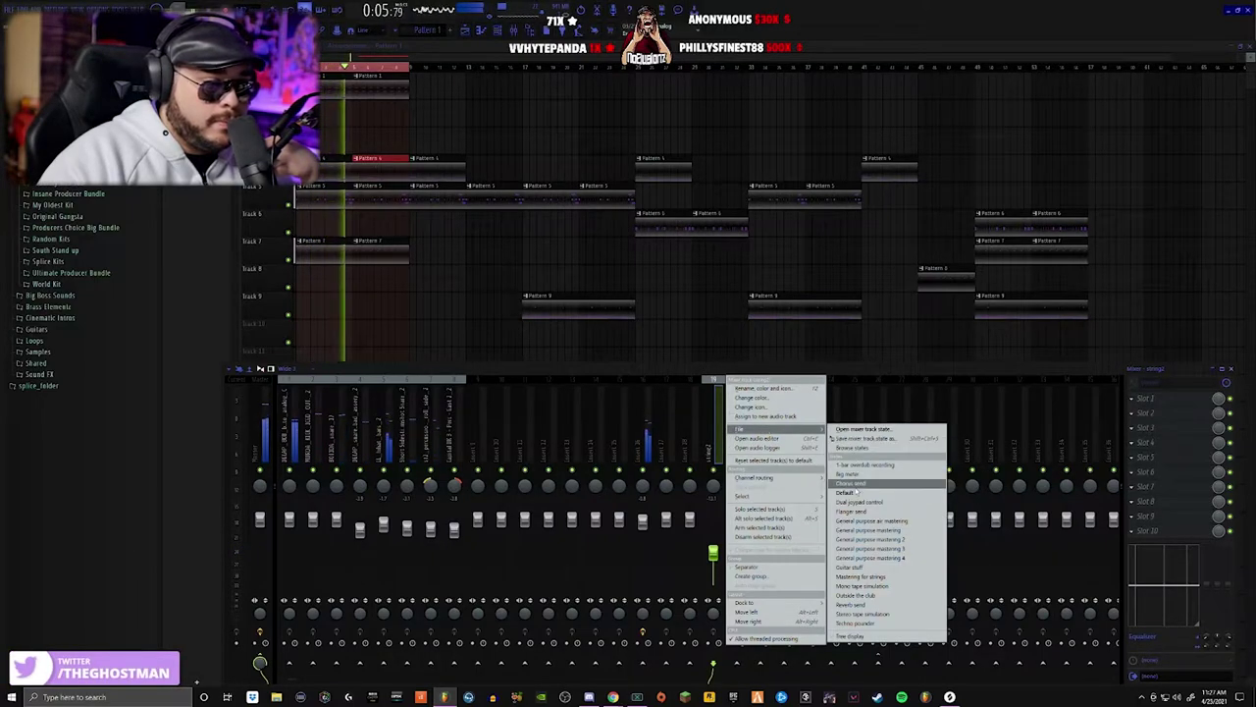
{"action": "left_click", "coordinate": [850, 494]}
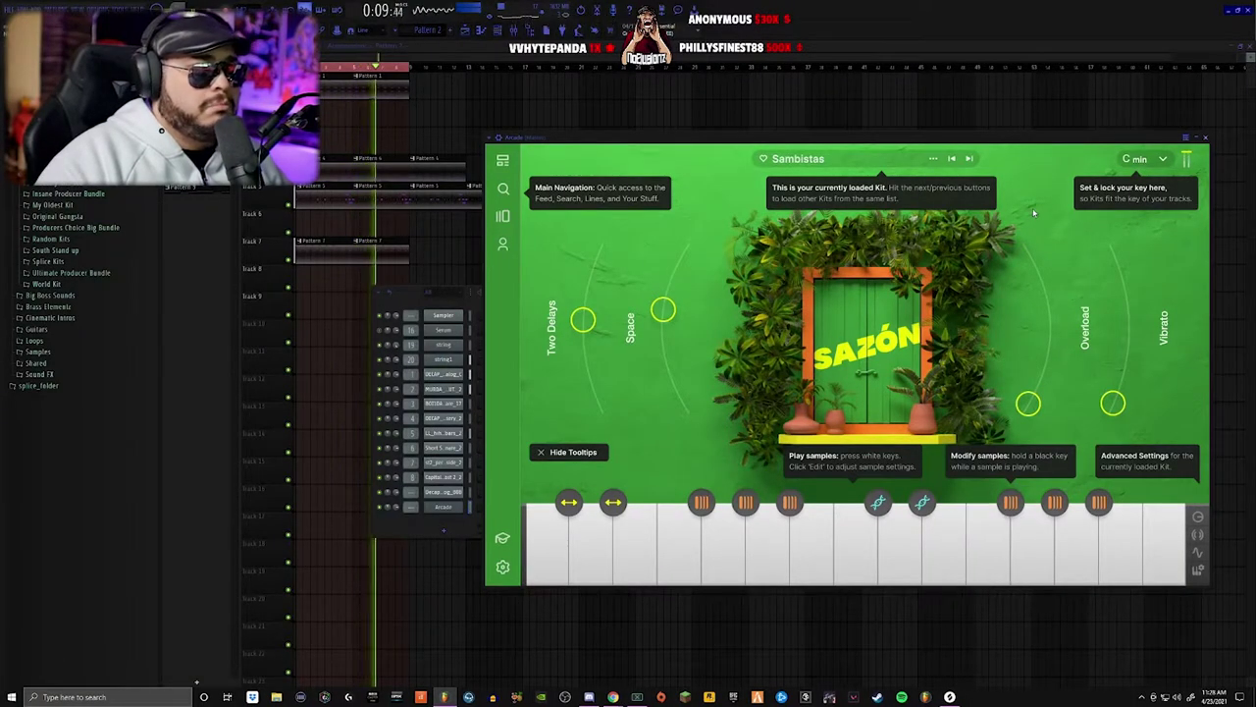
Lower the Space control of Arcade's Sambistas kit and draw a second long B4 note across bars 3 and 4.
{"action": "key", "text": "F6"}
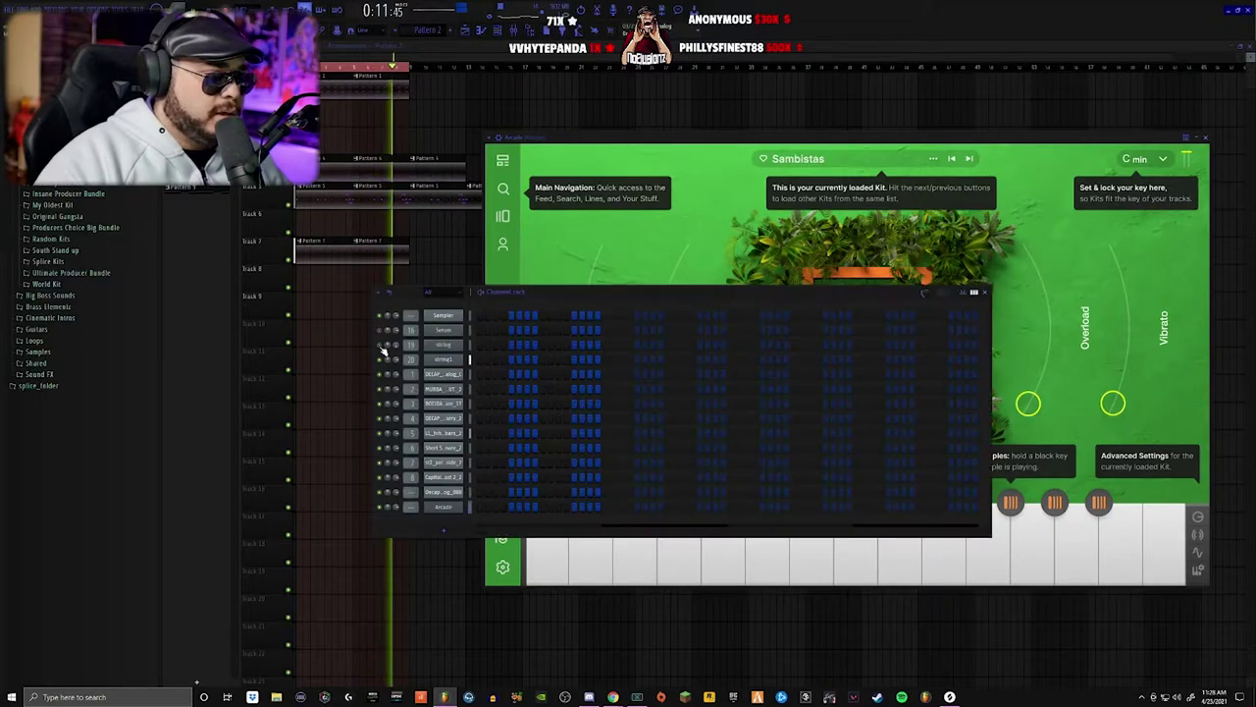
{"action": "left_click", "coordinate": [734, 165]}
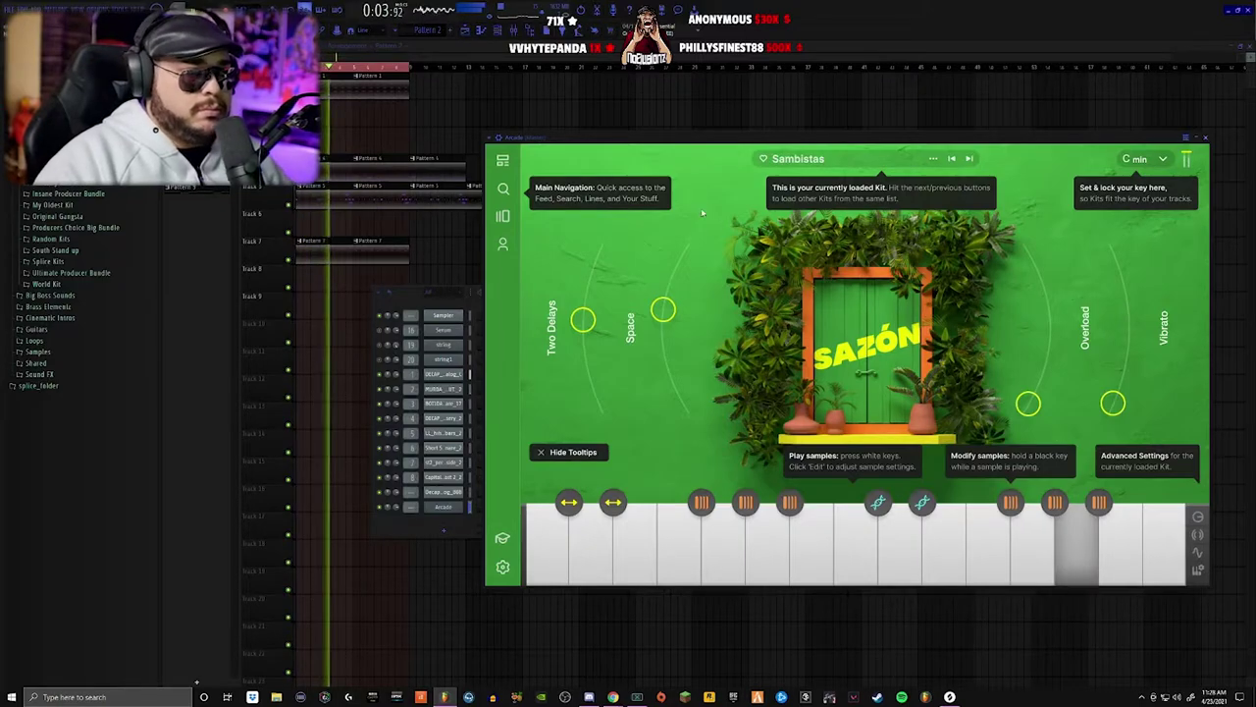
{"action": "left_click_drag", "start_coordinate": [664, 311], "coordinate": [723, 400]}
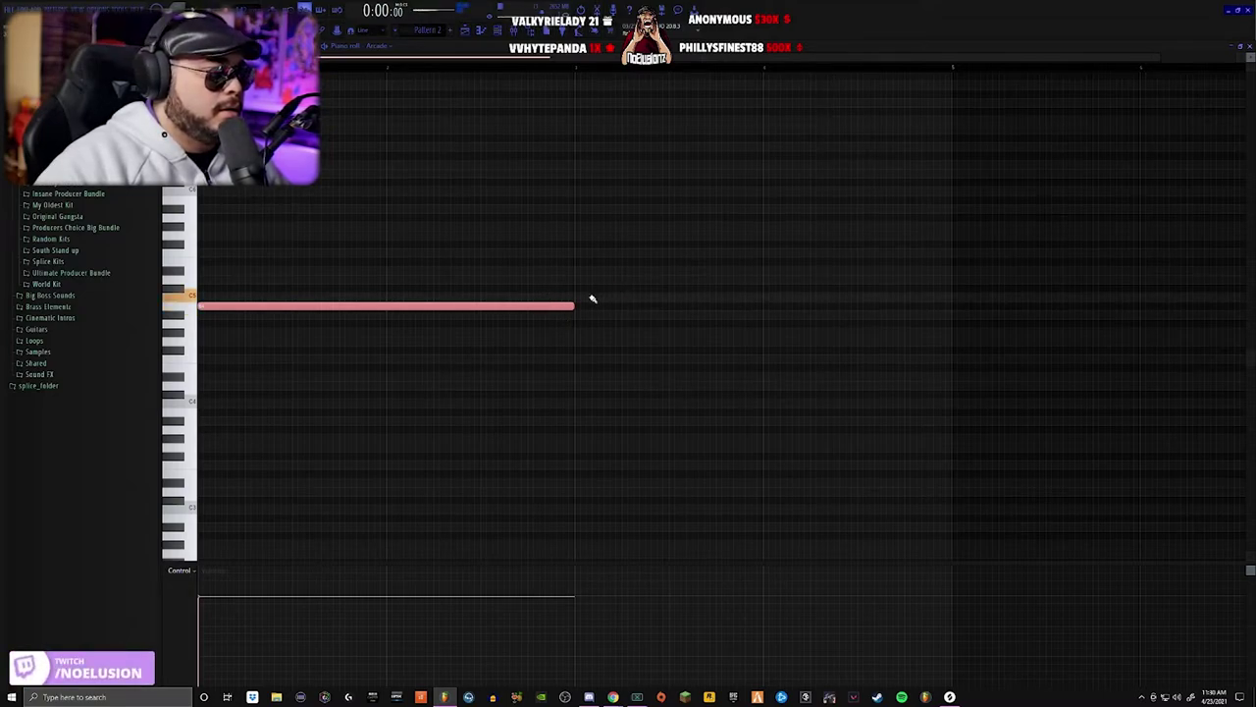
{"action": "left_click_drag", "start_coordinate": [586, 305], "coordinate": [942, 306]}
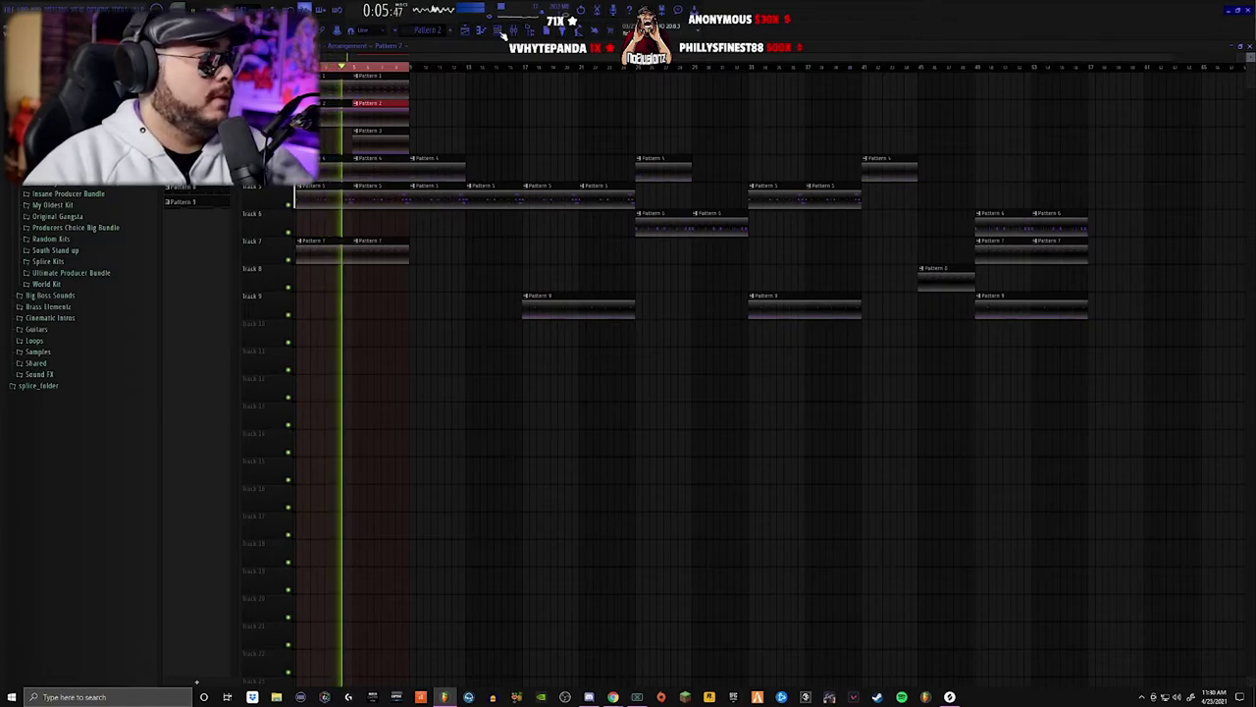
Add drum hits on channel 3 in the first half of Pattern 7 and restart playback.
{"action": "left_click", "coordinate": [498, 30]}
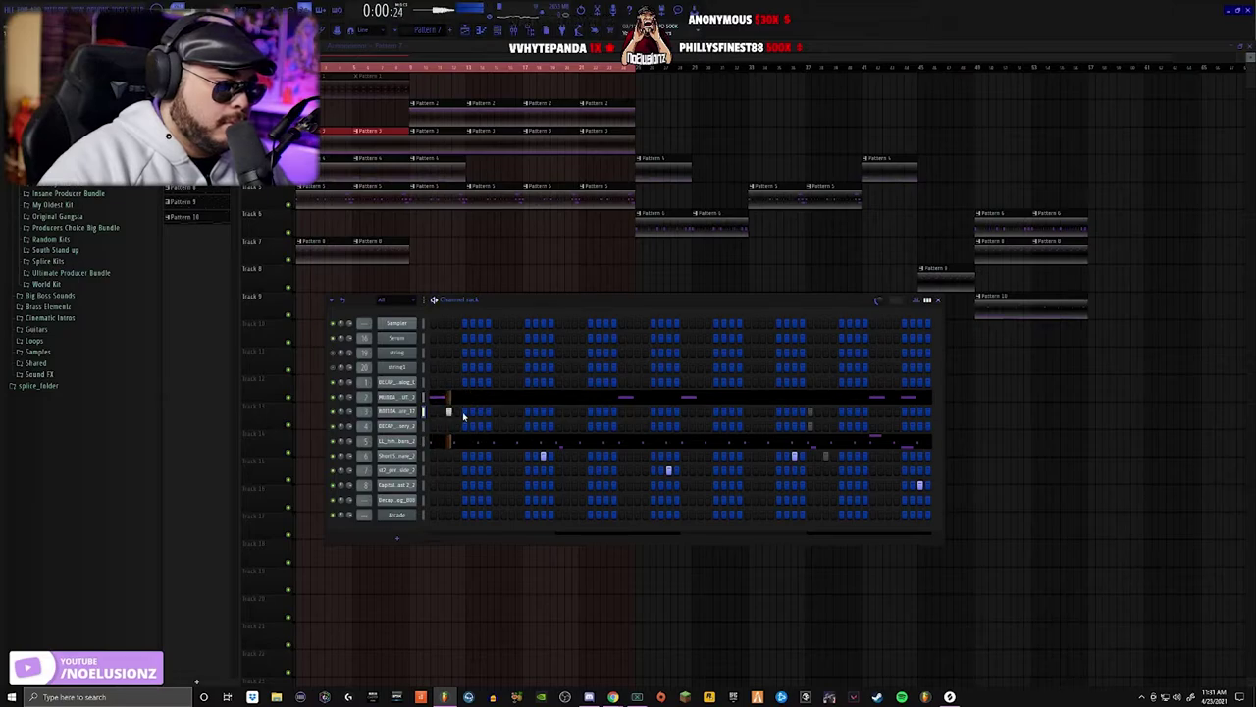
{"action": "left_click", "coordinate": [527, 411]}
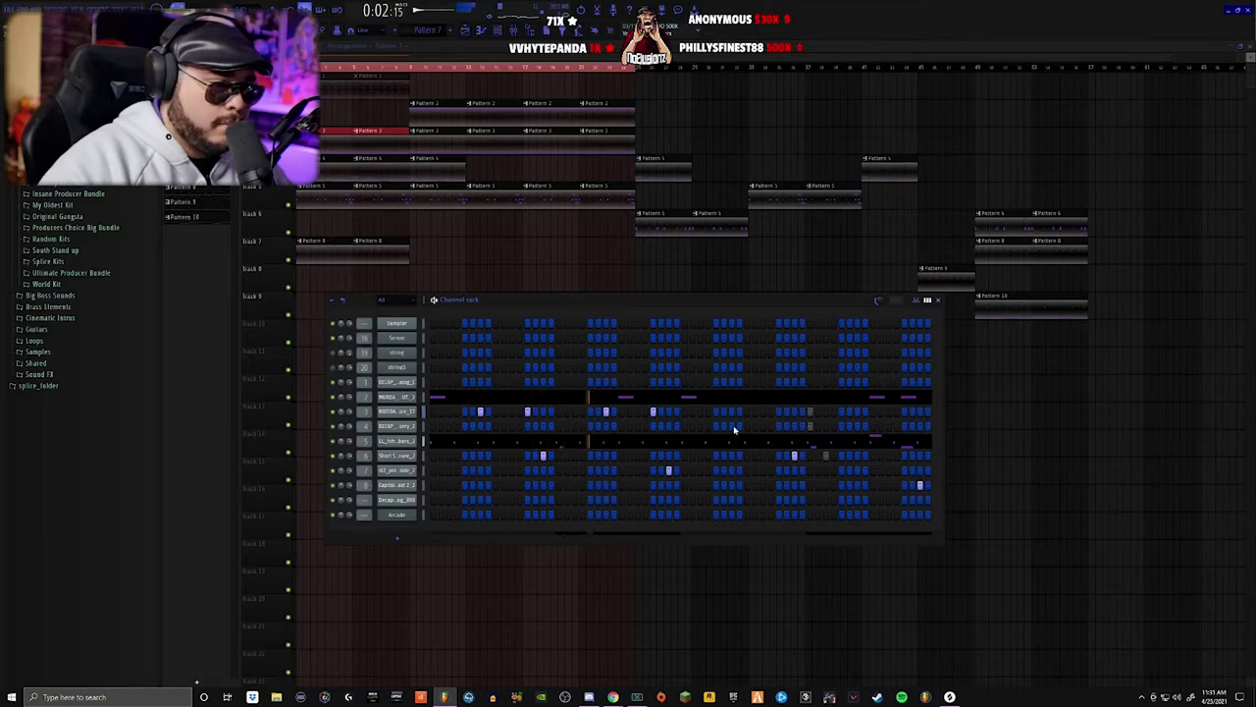
{"action": "key", "text": "space"}
{"action": "key", "text": "space"}
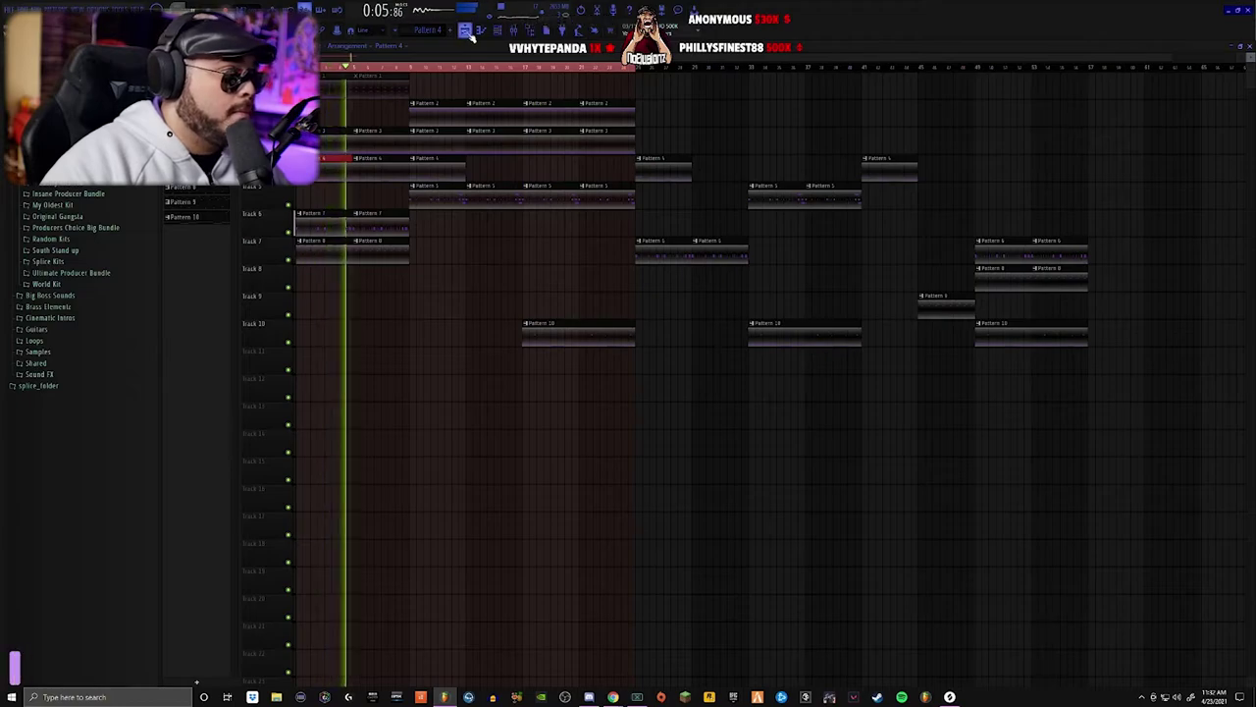
Mute Track 7 in the playlist.
{"action": "key", "text": "F6"}
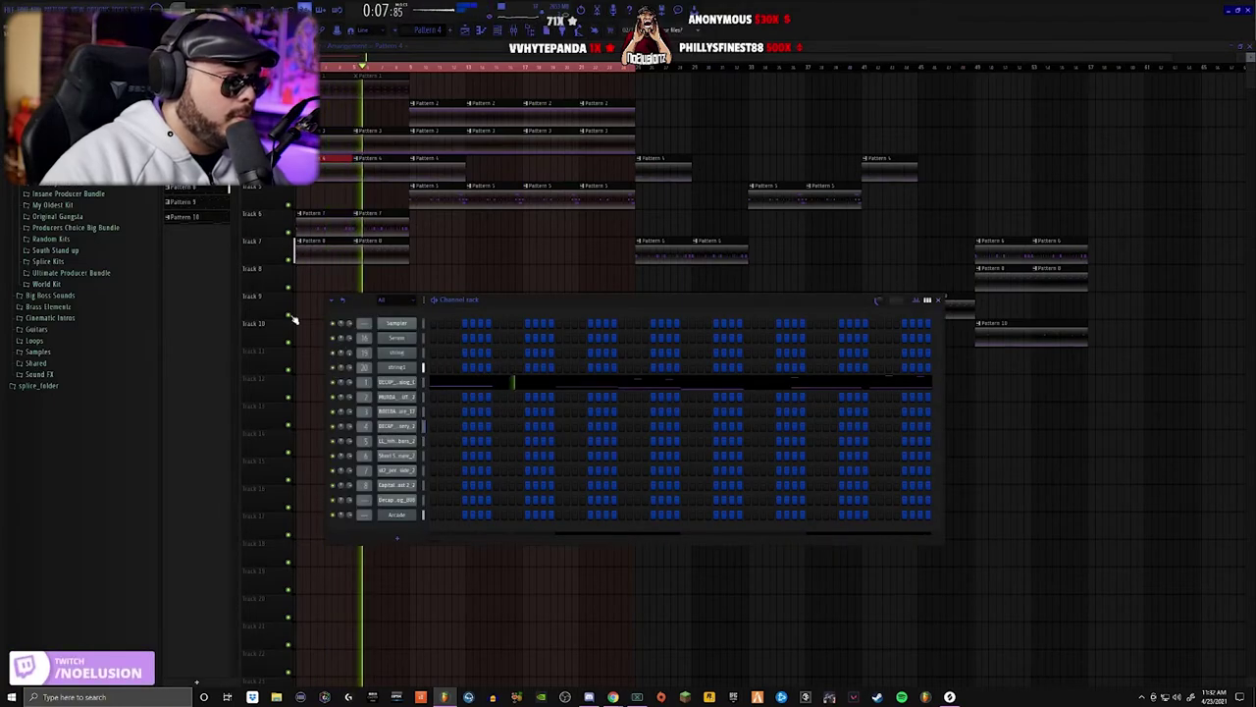
{"action": "left_click", "coordinate": [288, 259]}
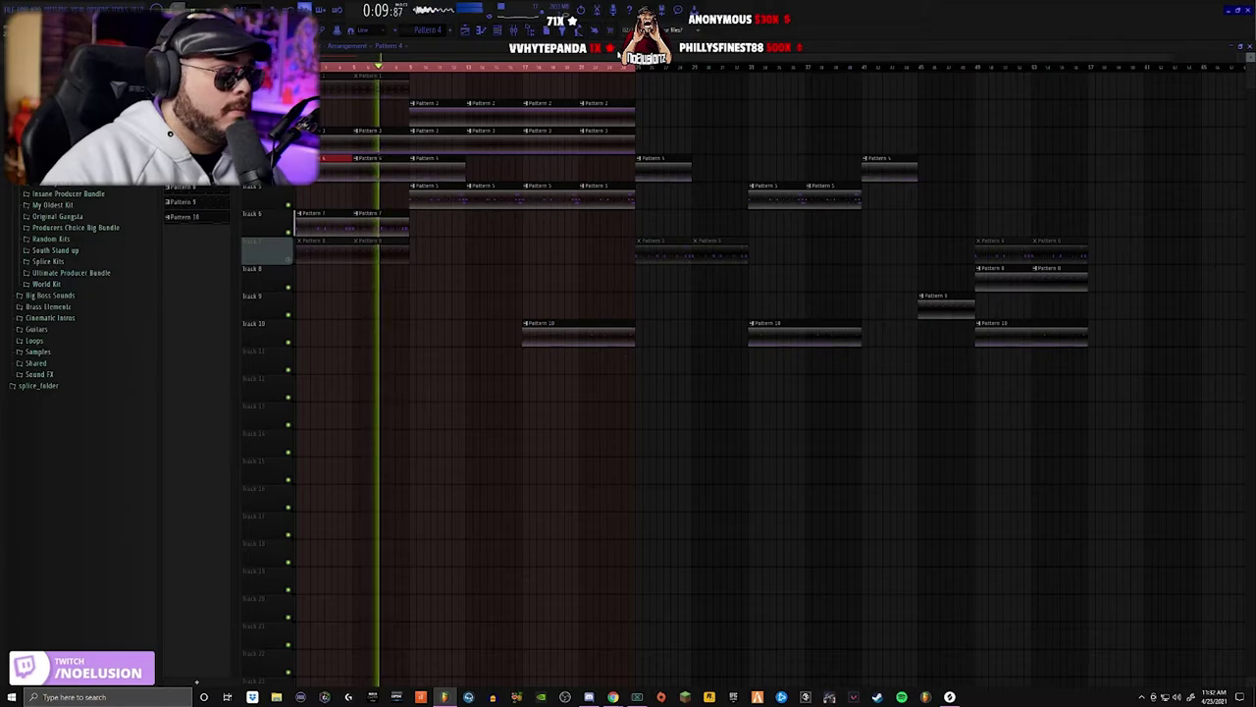
Examine the string channel's synth plugin and channel 1's notes in Pattern 4, leaving the channel rack closed.
{"action": "left_click", "coordinate": [507, 32]}
{"action": "left_click", "coordinate": [400, 366]}
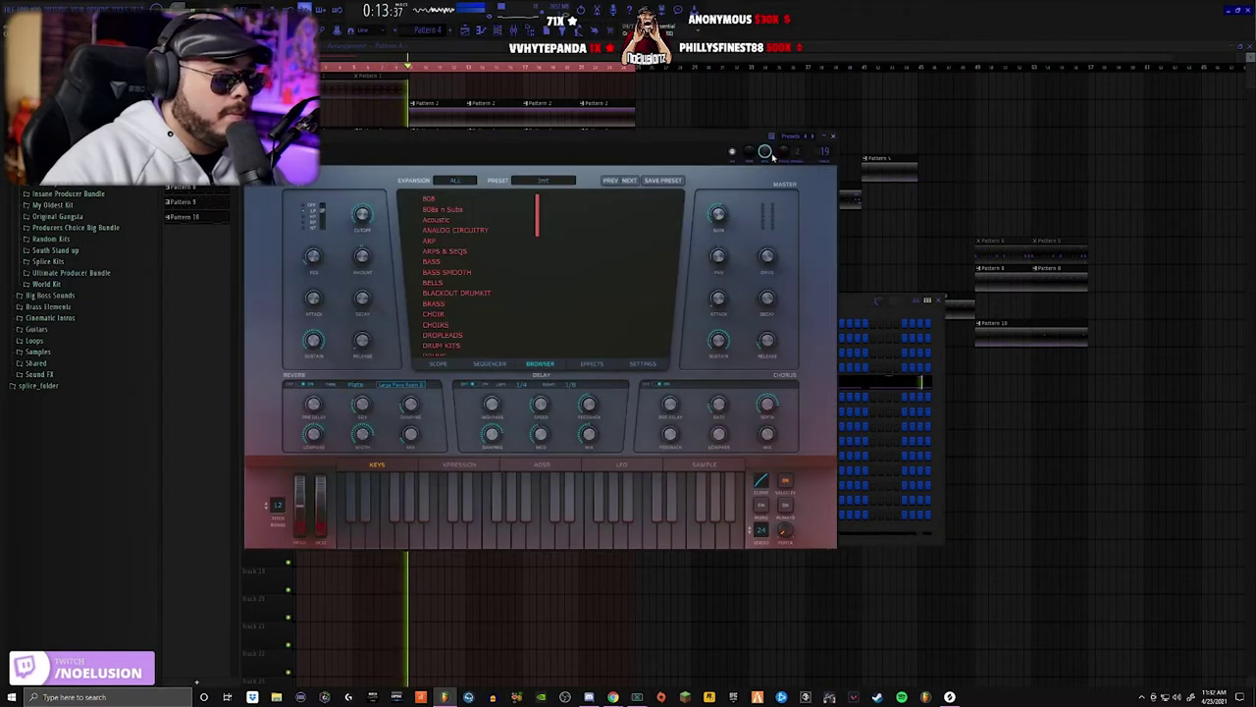
{"action": "left_click", "coordinate": [832, 135]}
{"action": "right_click", "coordinate": [420, 350]}
{"action": "left_click", "coordinate": [437, 446]}
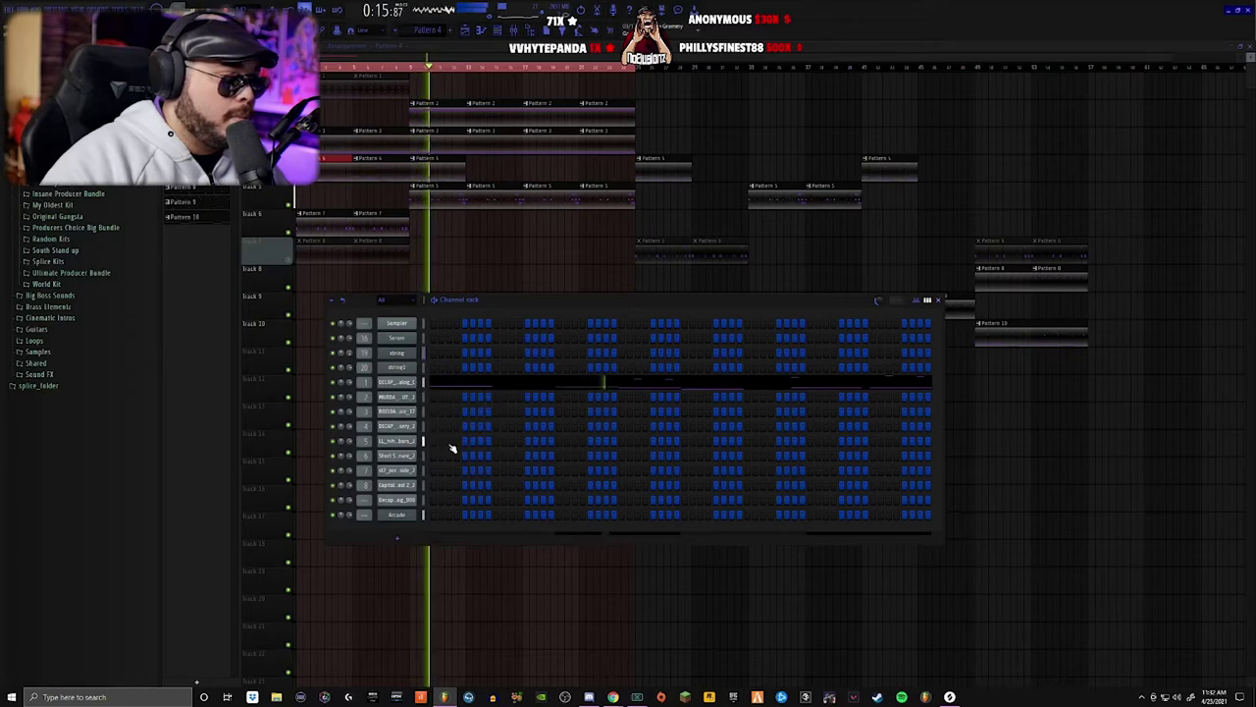
{"action": "left_click", "coordinate": [687, 383]}
{"action": "key", "text": "F6"}
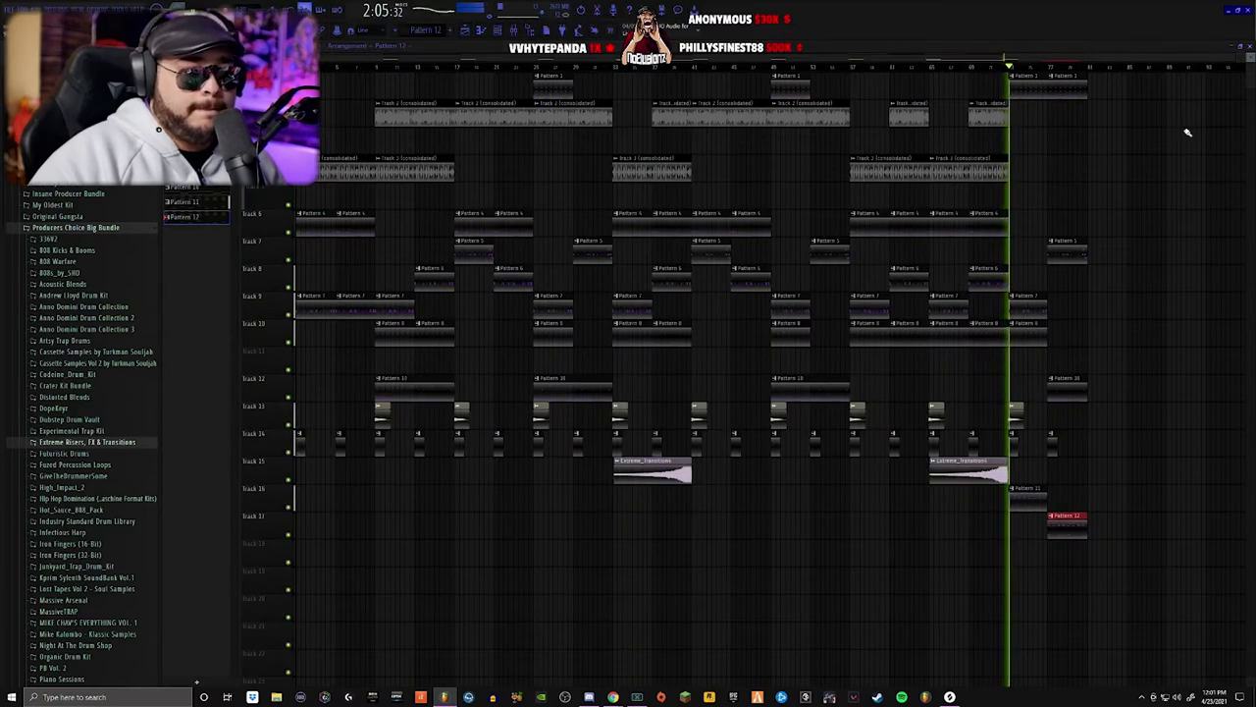
Review the Xpand!2 pad sound, lower the pads mixer track's level, and reposition the channel rack above the mixer.
{"action": "key", "text": "F9"}
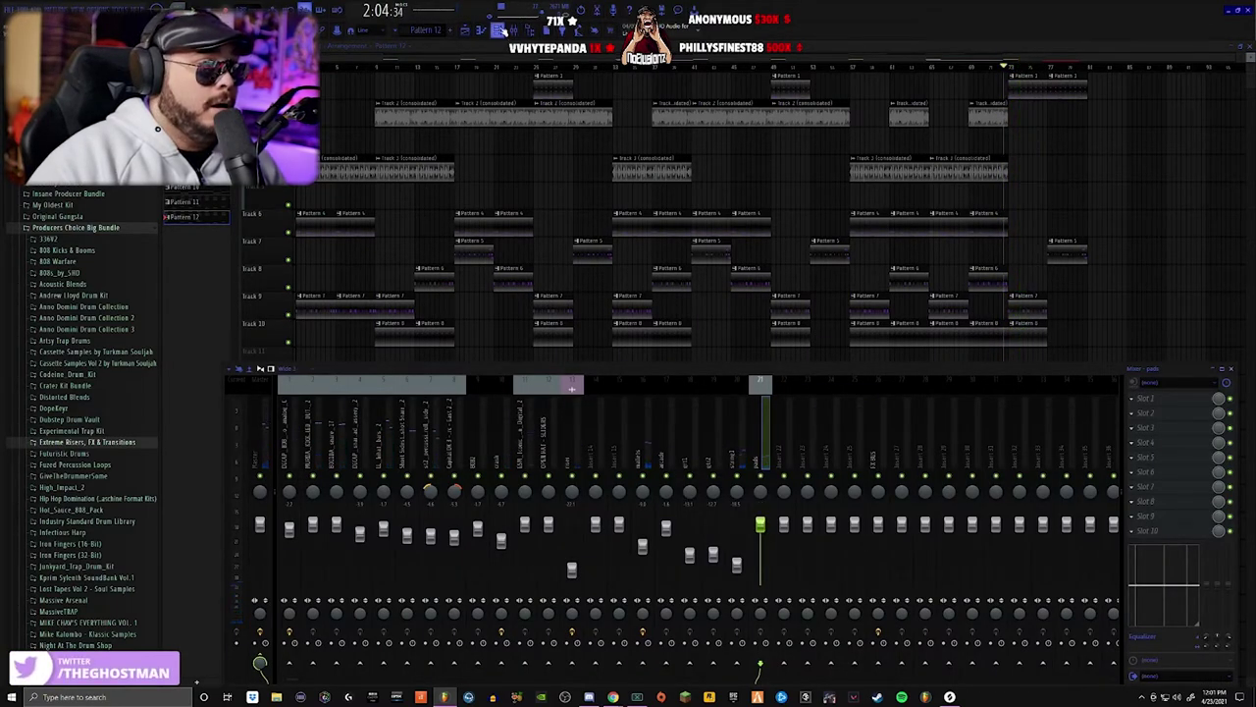
{"action": "key", "text": "F6"}
{"action": "left_click", "coordinate": [503, 314]}
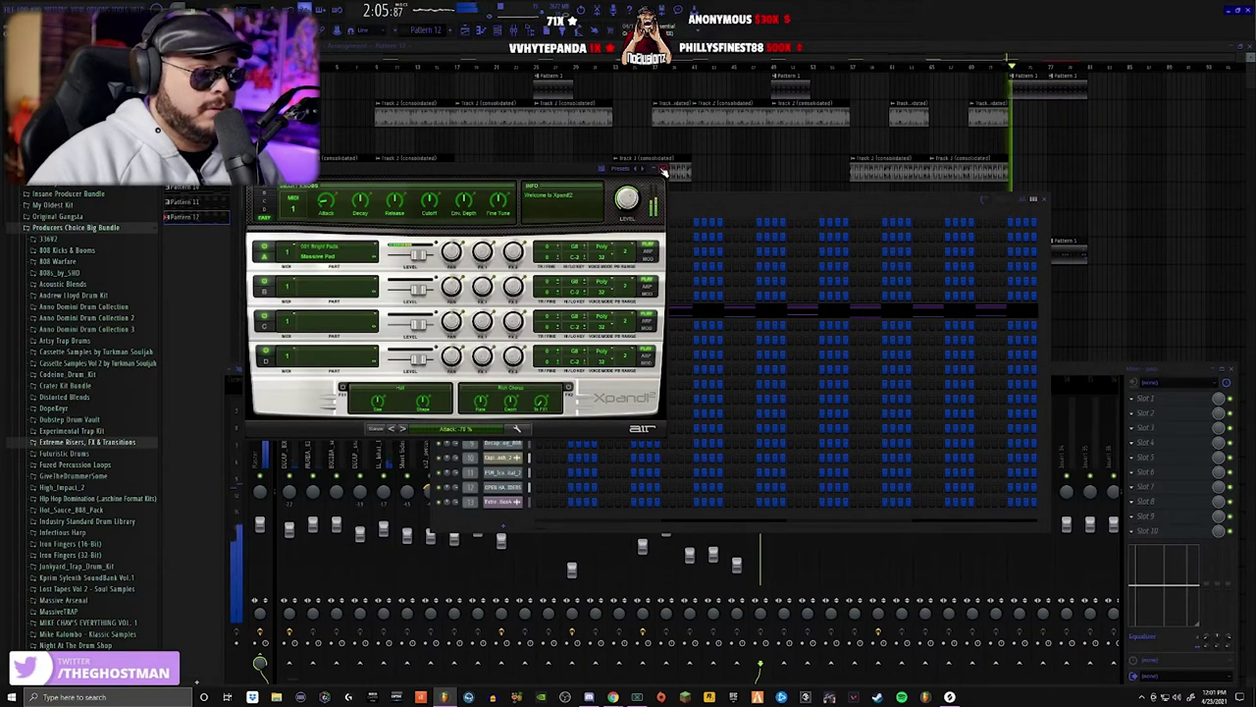
{"action": "left_click", "coordinate": [661, 170]}
{"action": "left_click", "coordinate": [1060, 373]}
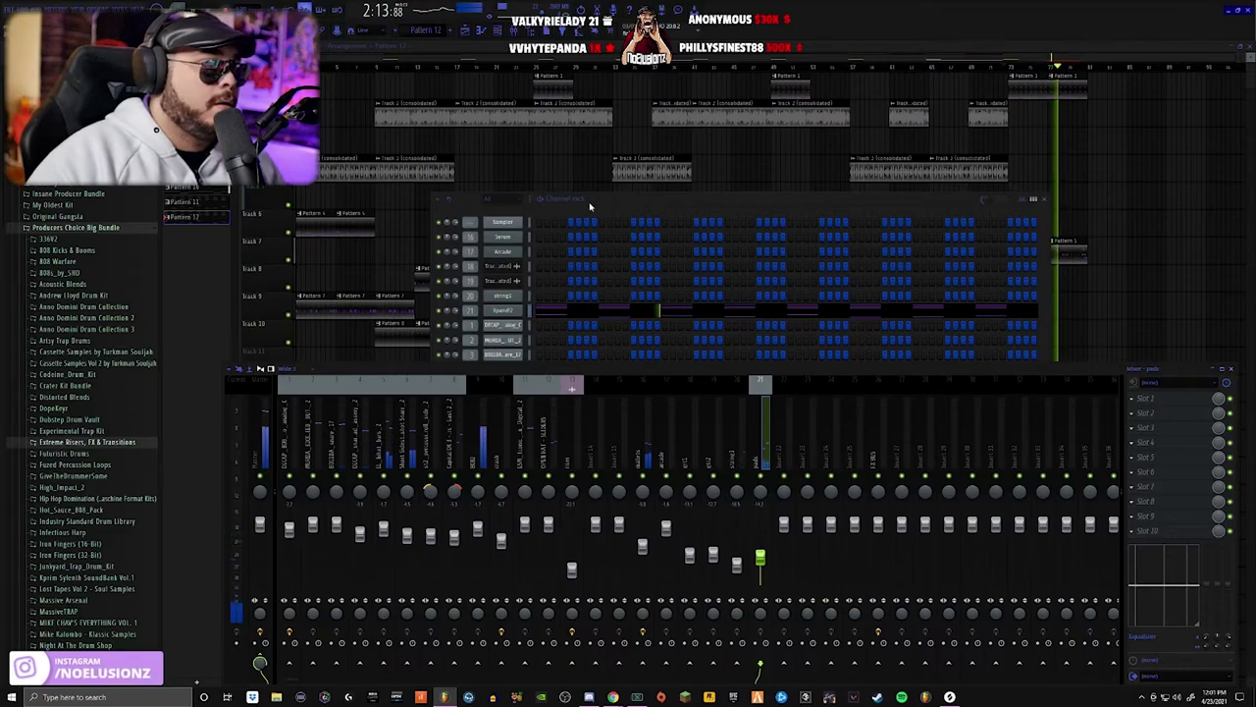
{"action": "left_click_drag", "start_coordinate": [590, 206], "coordinate": [586, 166]}
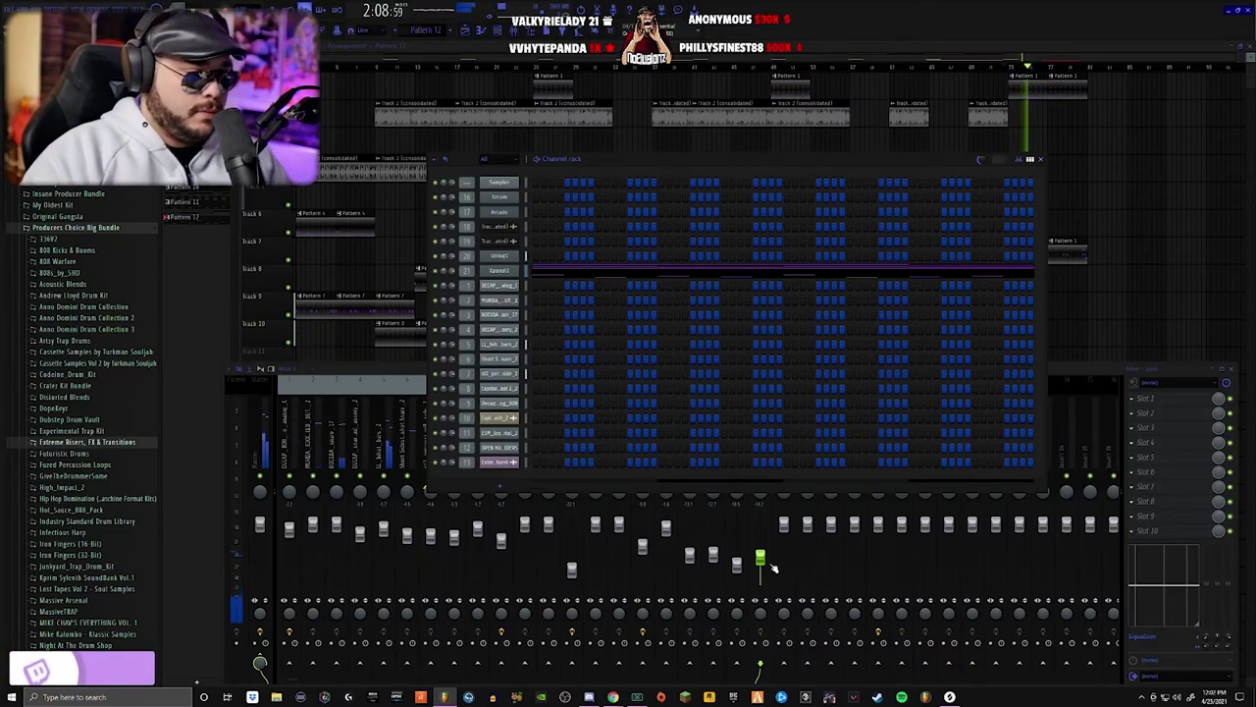
{"action": "left_click", "coordinate": [572, 389]}
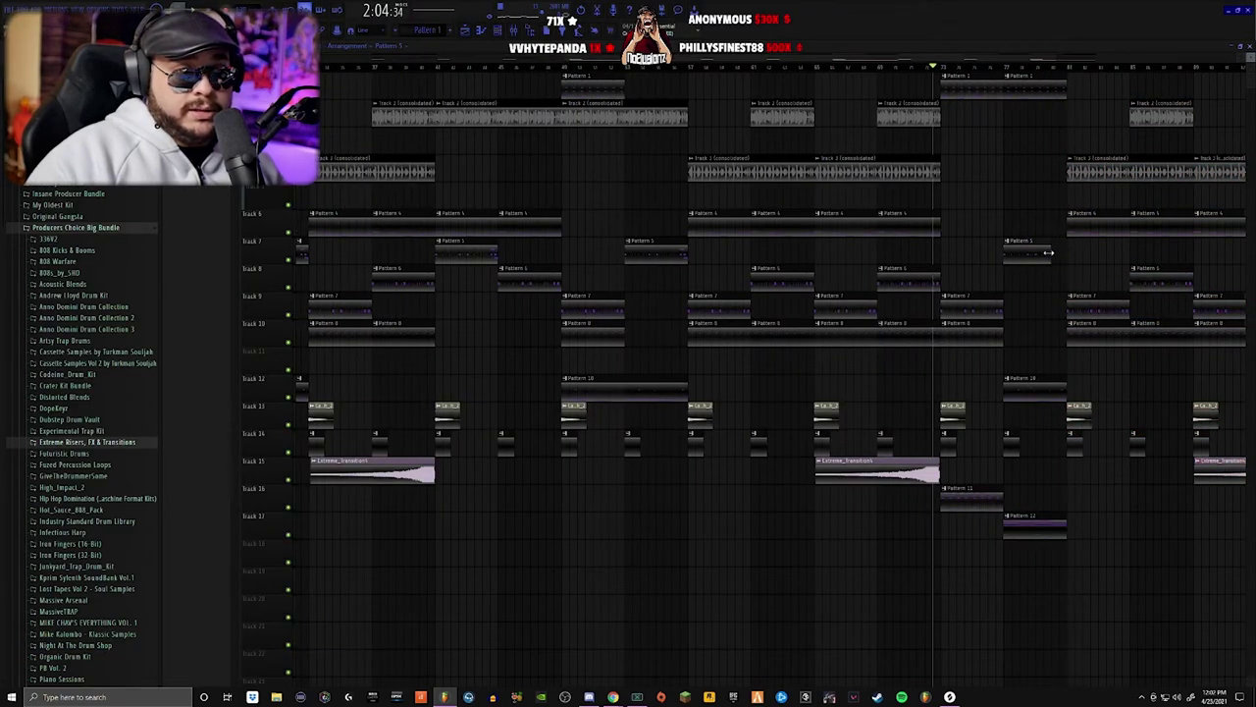
Lower Insert 21's level, inspect its Fruity parametric EQ 2, and replay the section containing the Pattern 12 clip.
{"action": "key", "text": "space"}
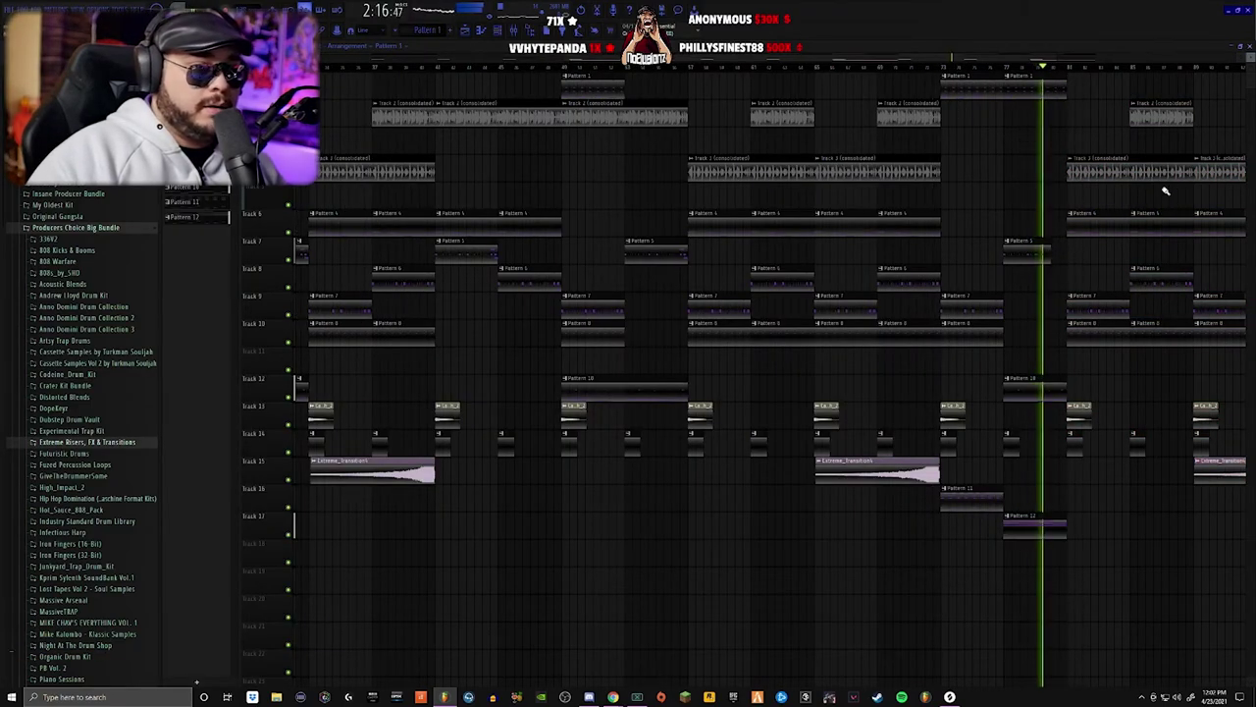
{"action": "key", "text": "F9"}
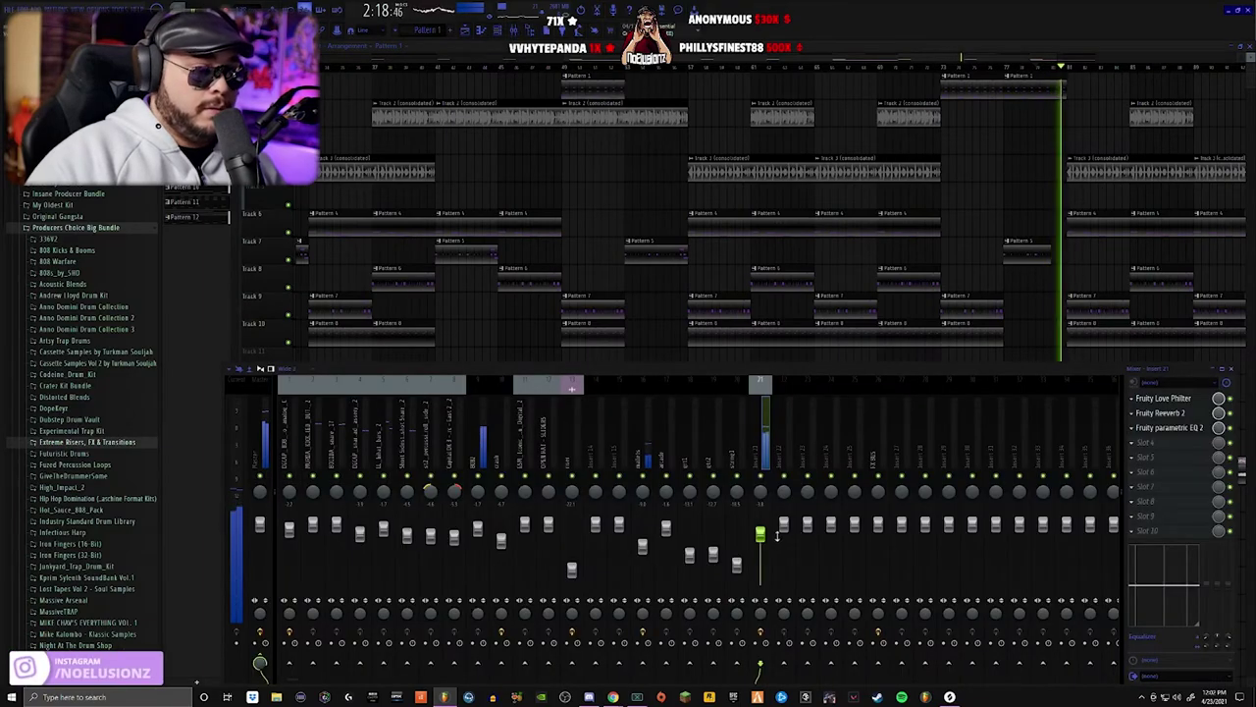
{"action": "left_click", "coordinate": [1170, 428]}
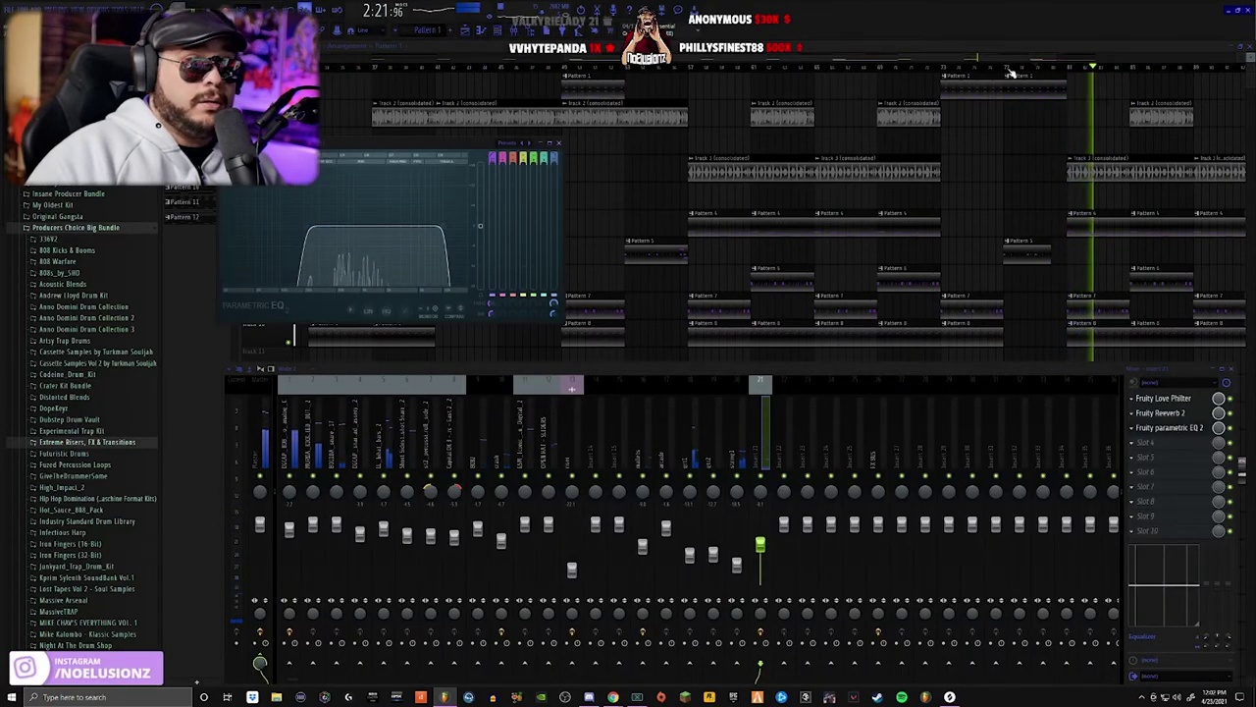
{"action": "key", "text": "F9"}
{"action": "key", "text": "space"}
{"action": "key", "text": "space"}
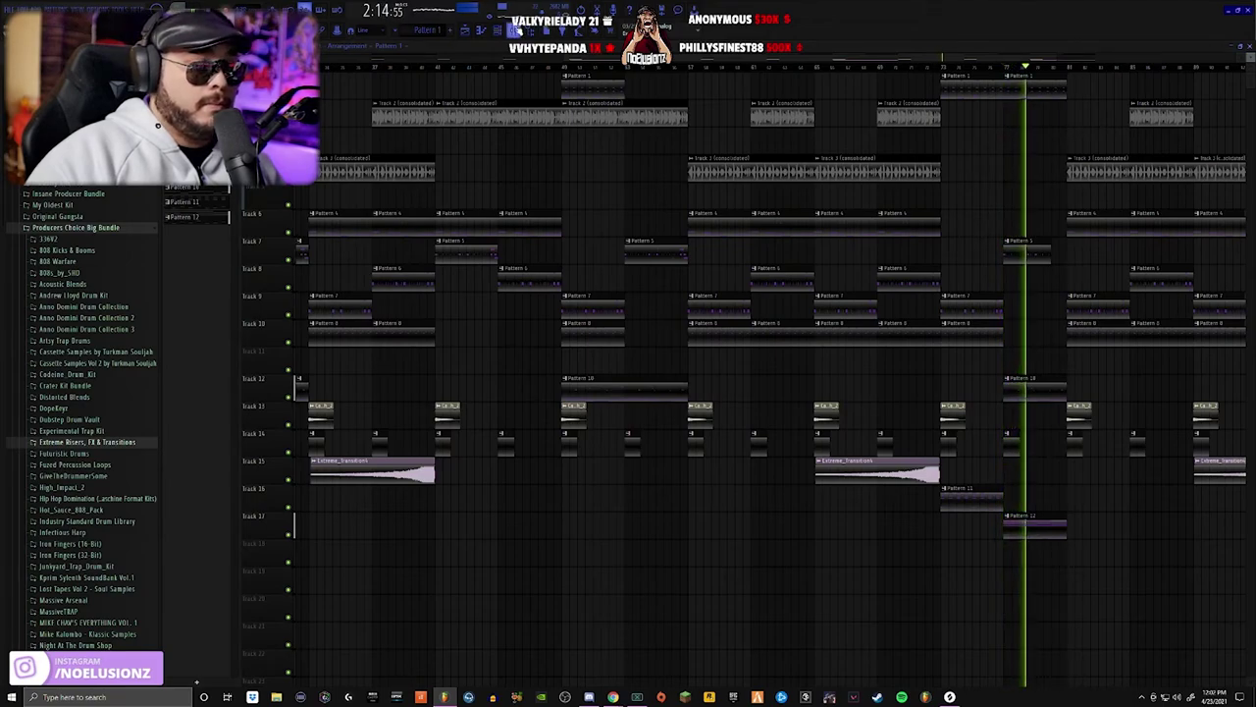
Lower Insert 21's level further in the mixer and rename the track as pads, leaving the mixer closed.
{"action": "key", "text": "F9"}
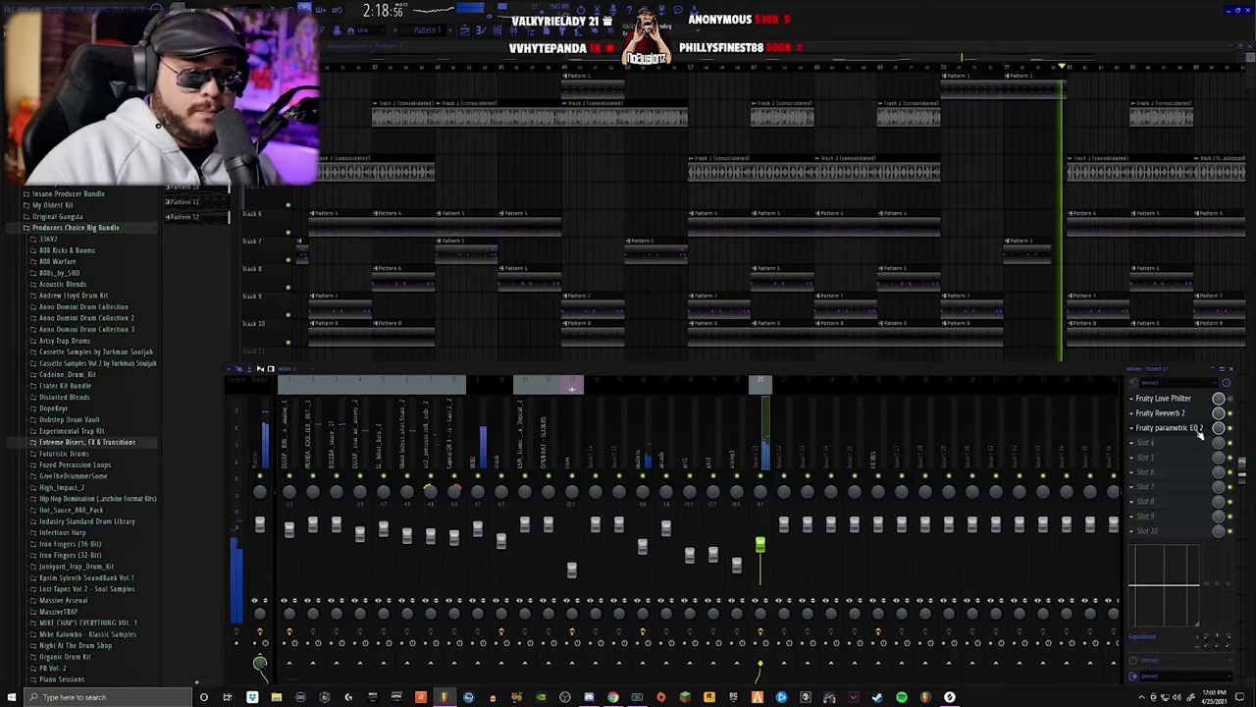
{"action": "left_click_drag", "start_coordinate": [763, 550], "coordinate": [761, 562]}
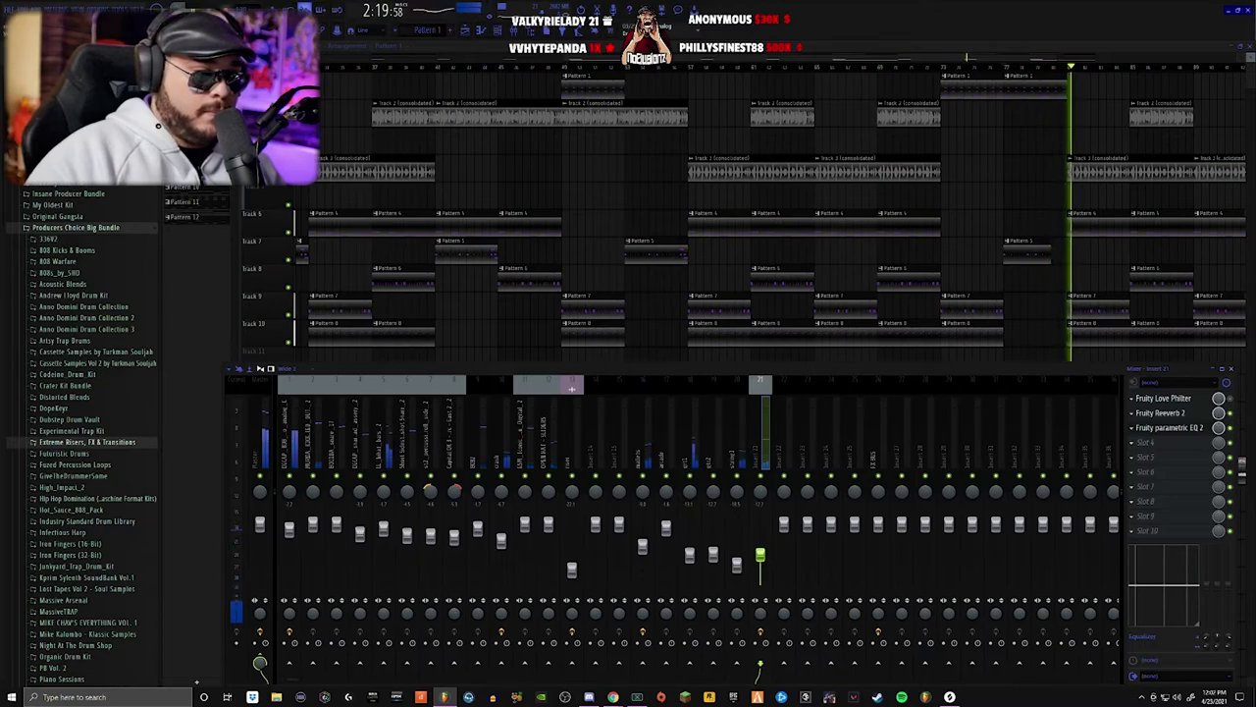
{"action": "right_click", "coordinate": [762, 448]}
{"action": "left_click", "coordinate": [796, 390]}
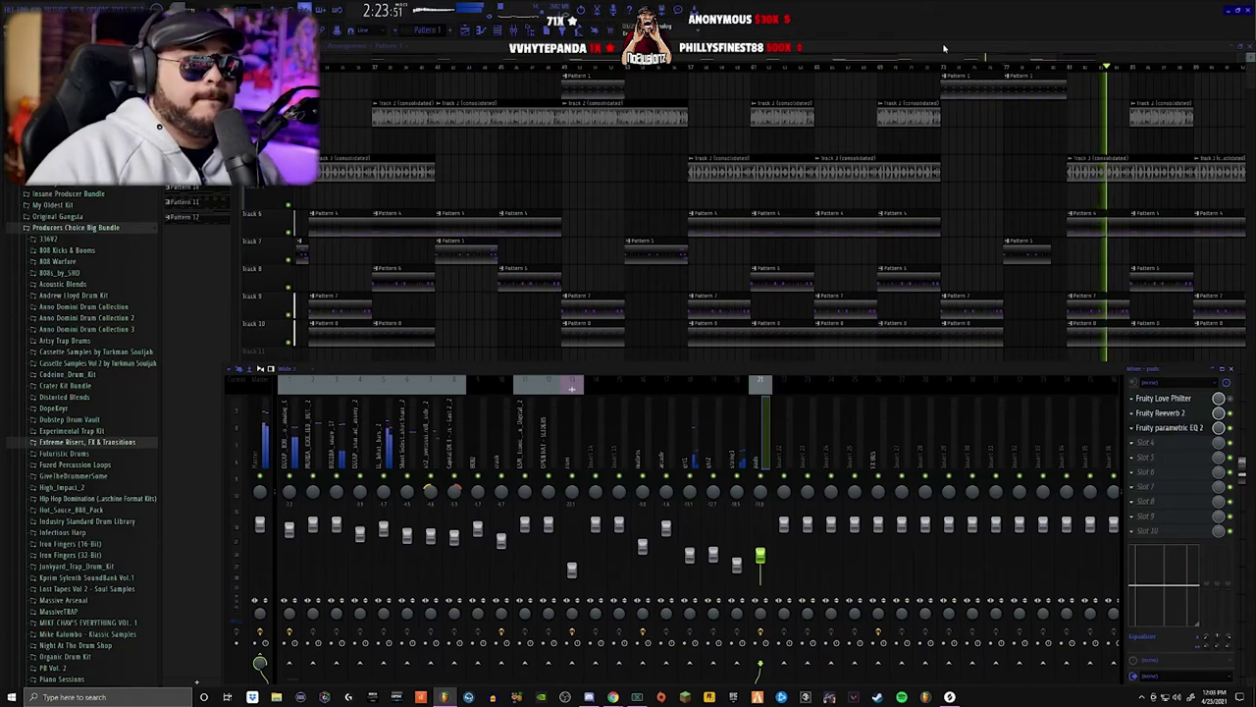
{"action": "key", "text": "F9"}
Place Pattern 11 on Track 16 and Pattern 12 on Track 17, consecutively beneath the last Extreme_Transitions clip.
{"action": "scroll", "coordinate": [995, 345], "scroll_direction": "down", "scroll_amount": 2}
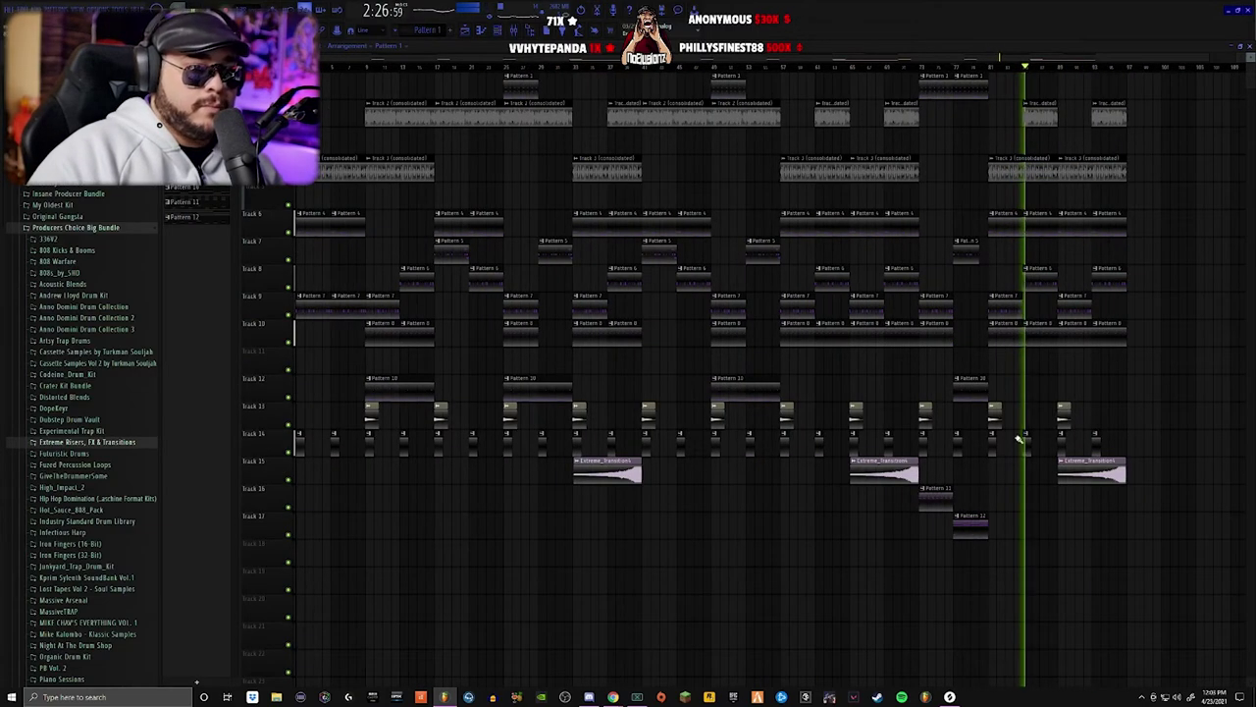
{"action": "left_click", "coordinate": [1060, 499]}
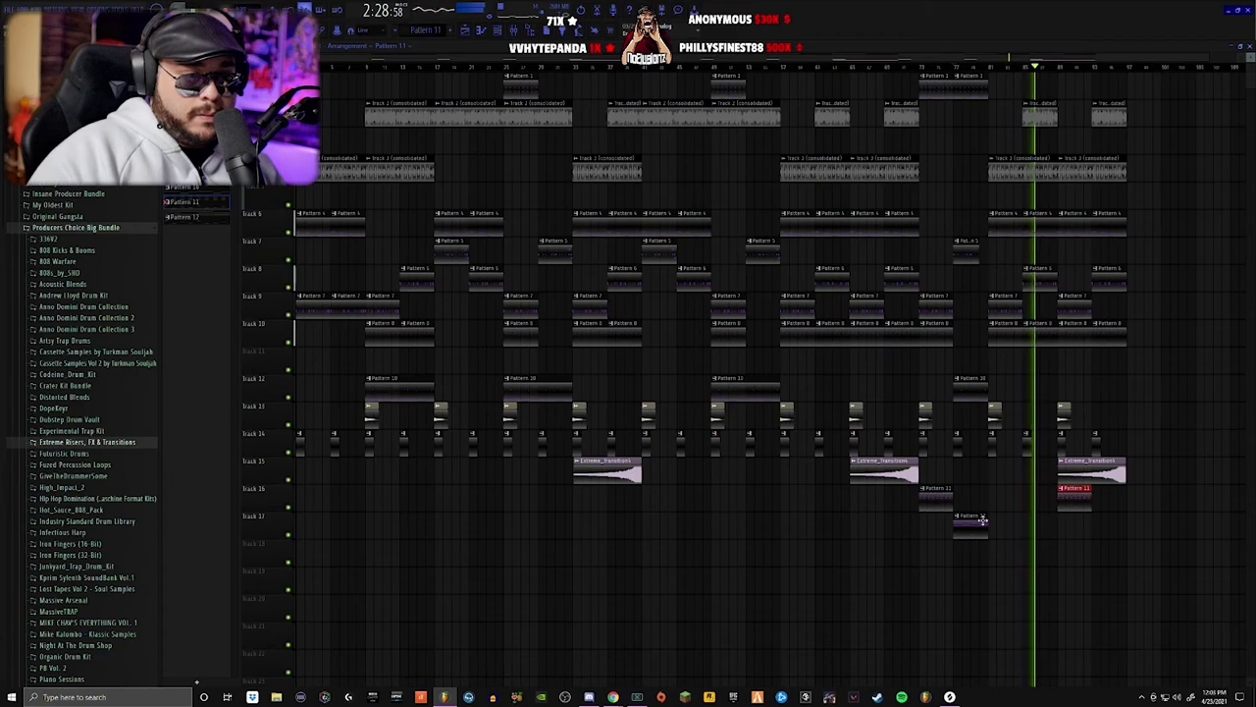
{"action": "left_click", "coordinate": [1091, 521]}
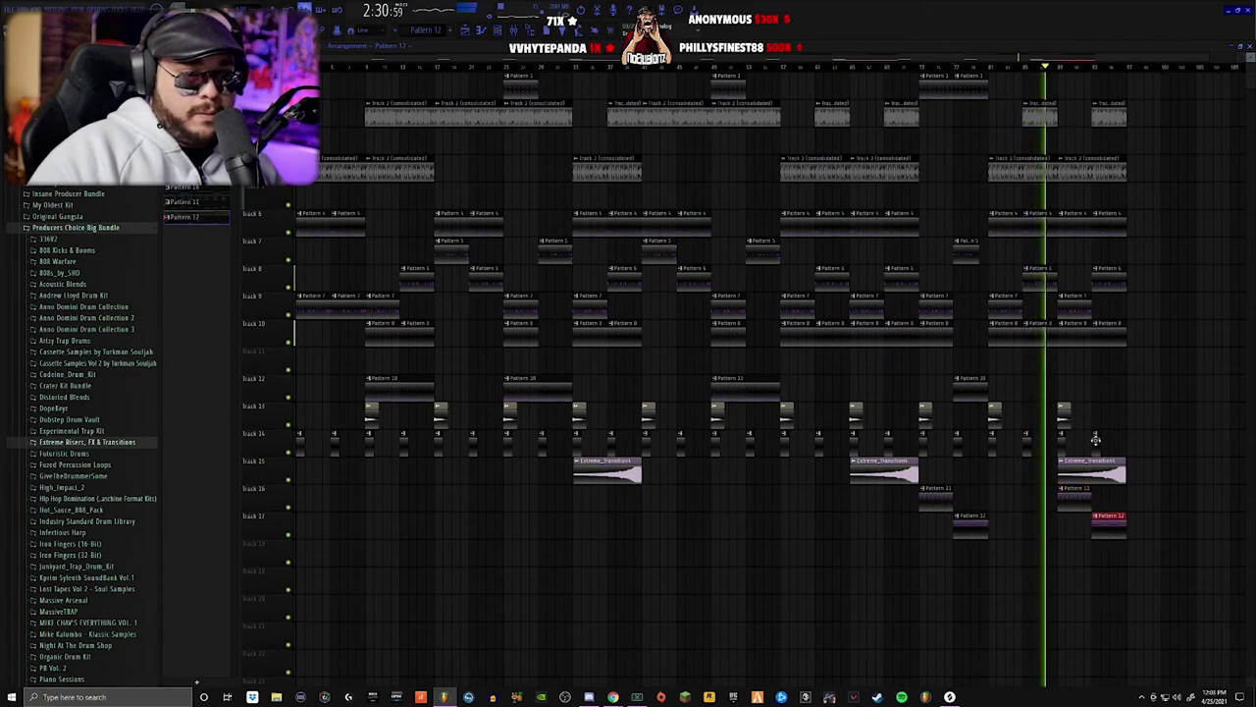
Add a copy of Track 13's crash clip directly after the final section, leaving Track 14 empty at that point.
{"action": "left_click", "coordinate": [1131, 434]}
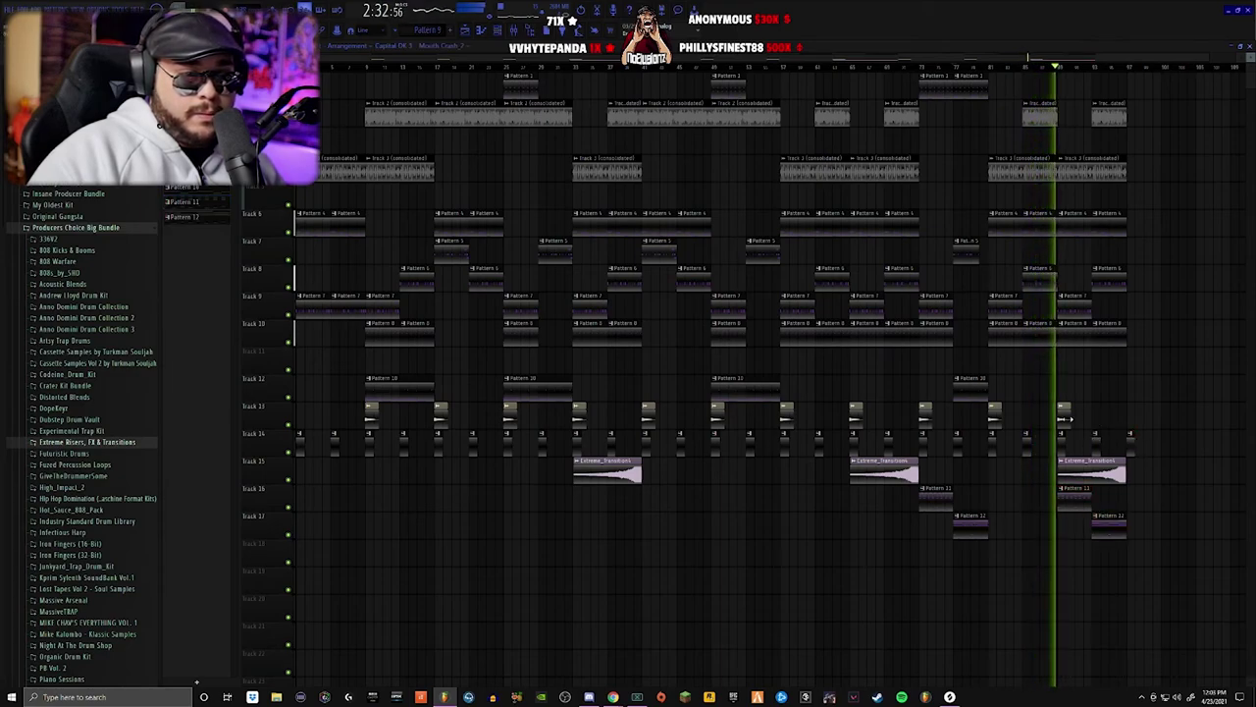
{"action": "left_click_drag", "start_coordinate": [1131, 422], "coordinate": [1133, 411]}
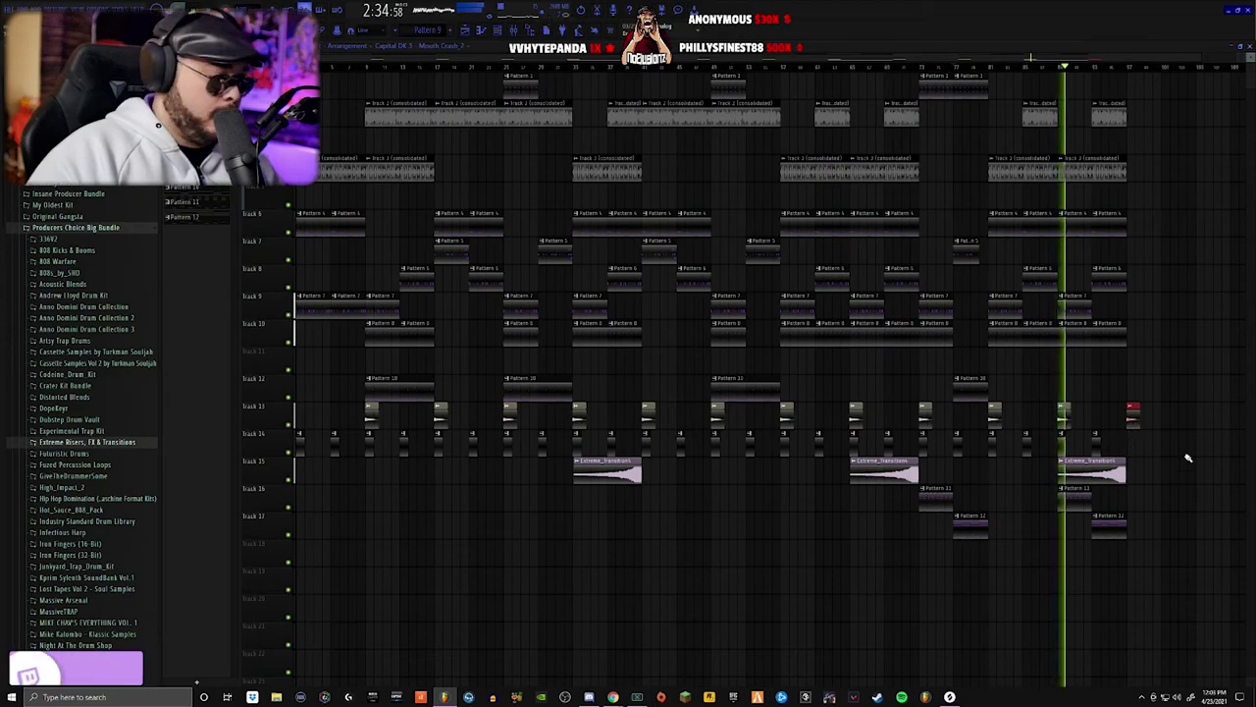